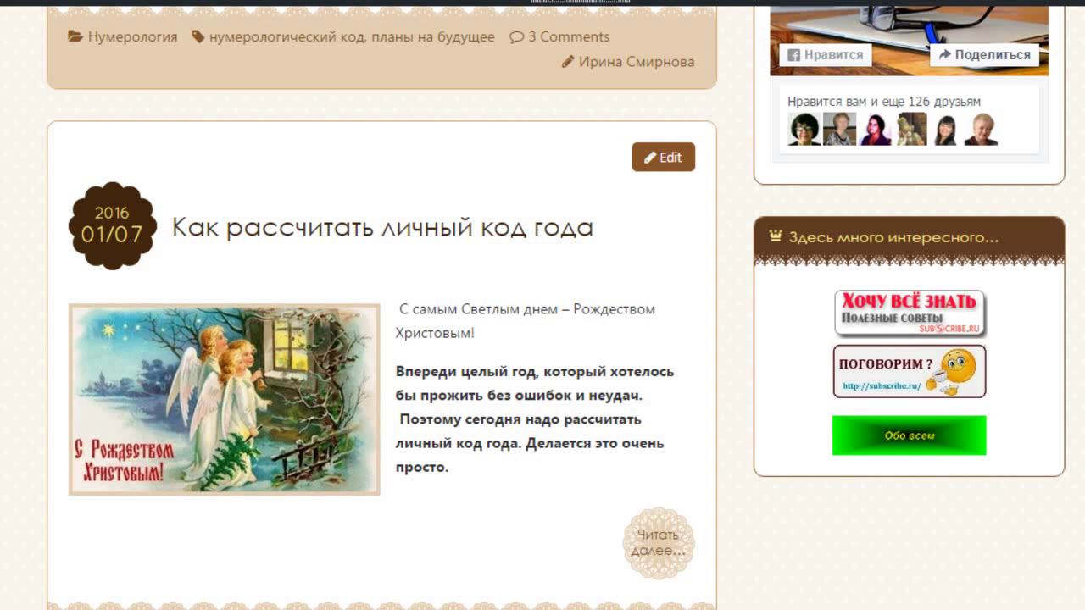
- Look through the posts on the blog's home page down to the page navigation and return to its beginning
{"action": "scroll", "coordinate": [542, 306], "scroll_direction": "down", "scroll_amount": 2}
{"action": "scroll", "coordinate": [543, 305], "scroll_direction": "down", "scroll_amount": 1}
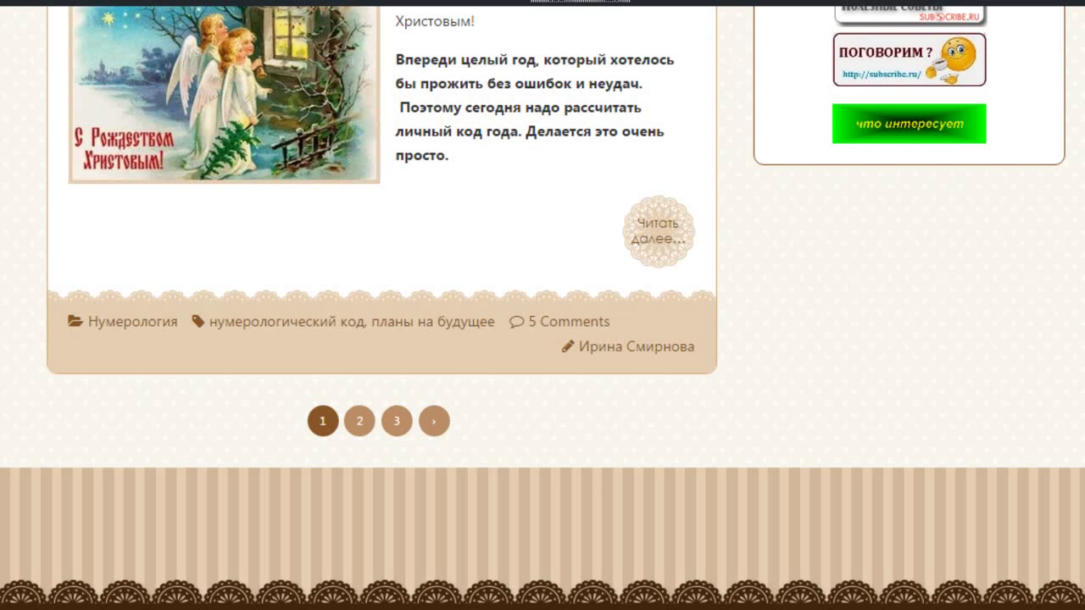
{"action": "scroll", "coordinate": [543, 305], "scroll_direction": "up", "scroll_amount": 10}
{"action": "scroll", "coordinate": [542, 305], "scroll_direction": "up", "scroll_amount": 12}
{"action": "scroll", "coordinate": [542, 306], "scroll_direction": "up", "scroll_amount": 10}
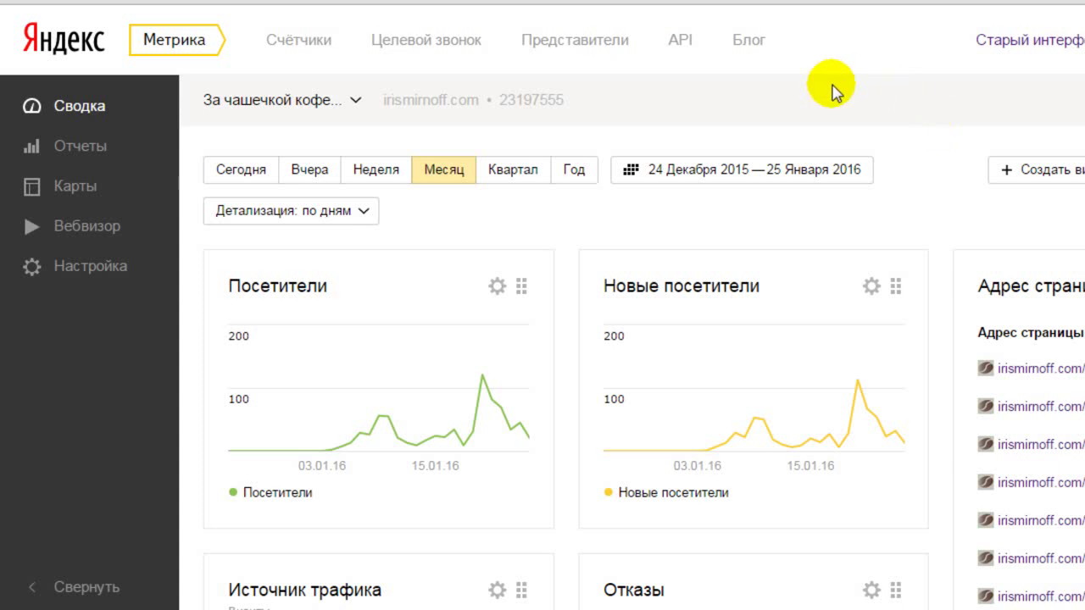
- From the counter list, examine the access form and permission levels of the "За чашечкой кофе..." counter, and close it
{"action": "left_click", "coordinate": [299, 48]}
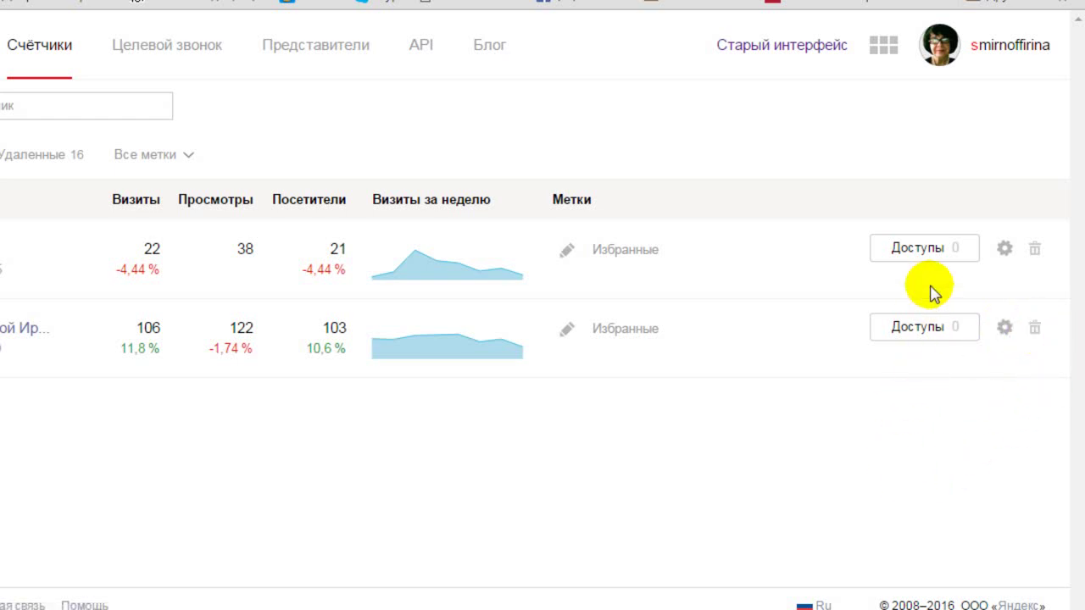
{"action": "left_click", "coordinate": [919, 252]}
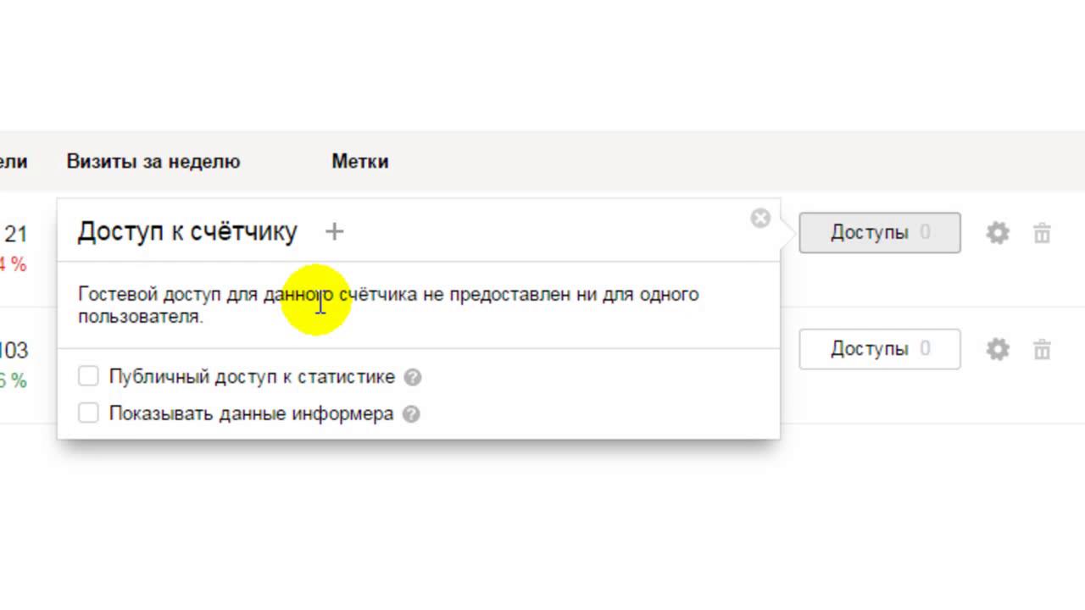
{"action": "left_click", "coordinate": [335, 232]}
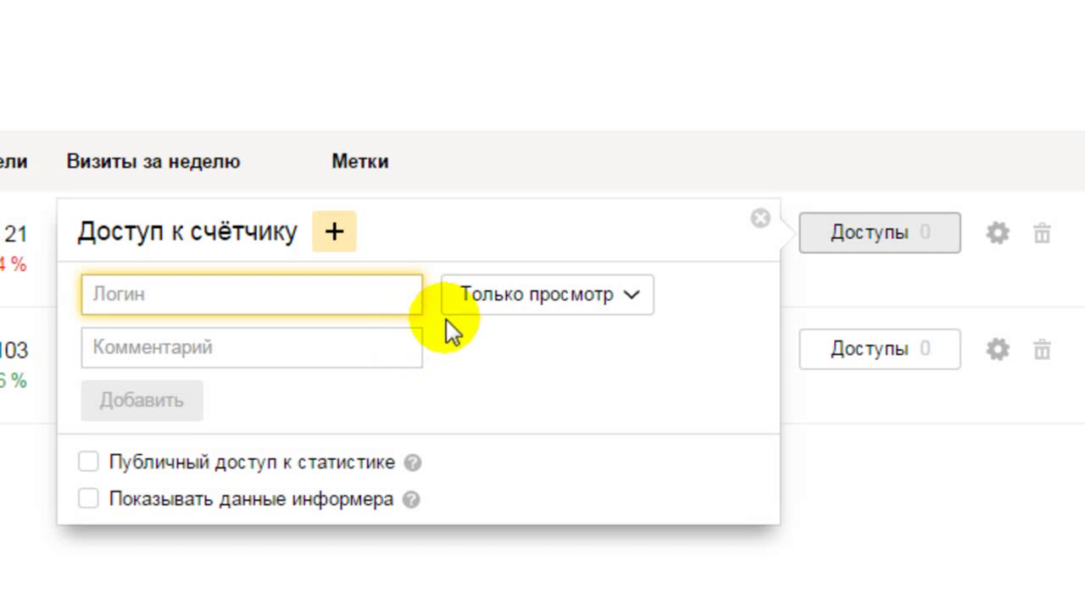
{"action": "left_click", "coordinate": [636, 300]}
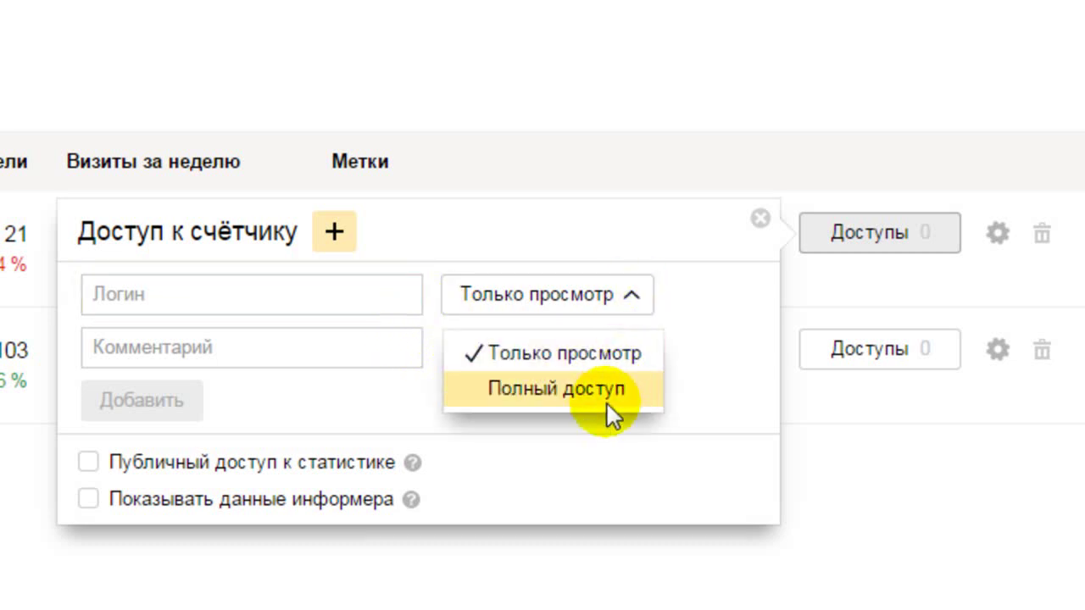
{"action": "left_click", "coordinate": [697, 288]}
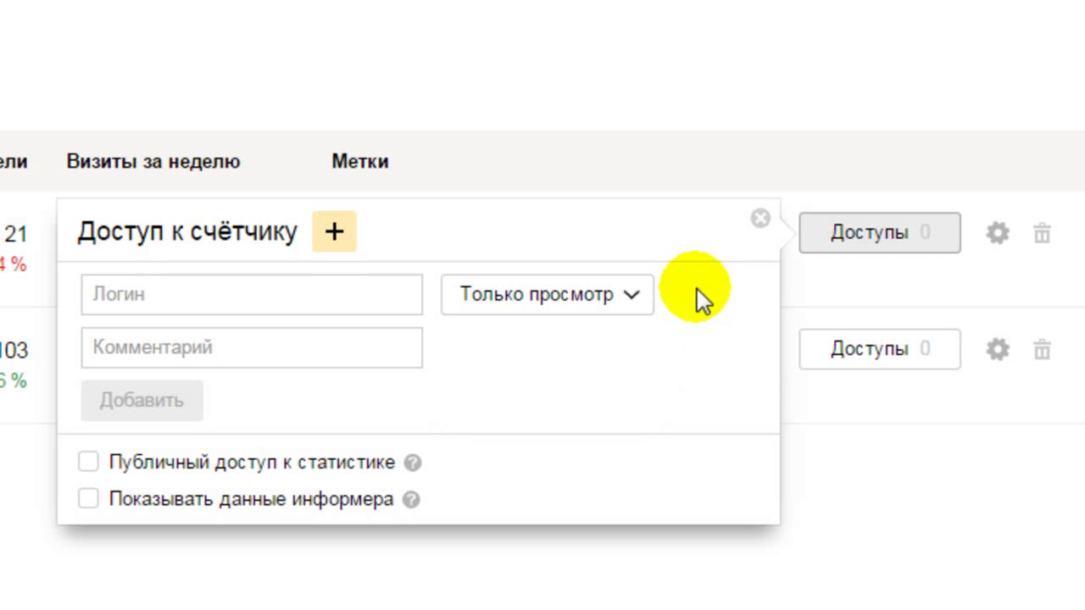
{"action": "left_click", "coordinate": [760, 222]}
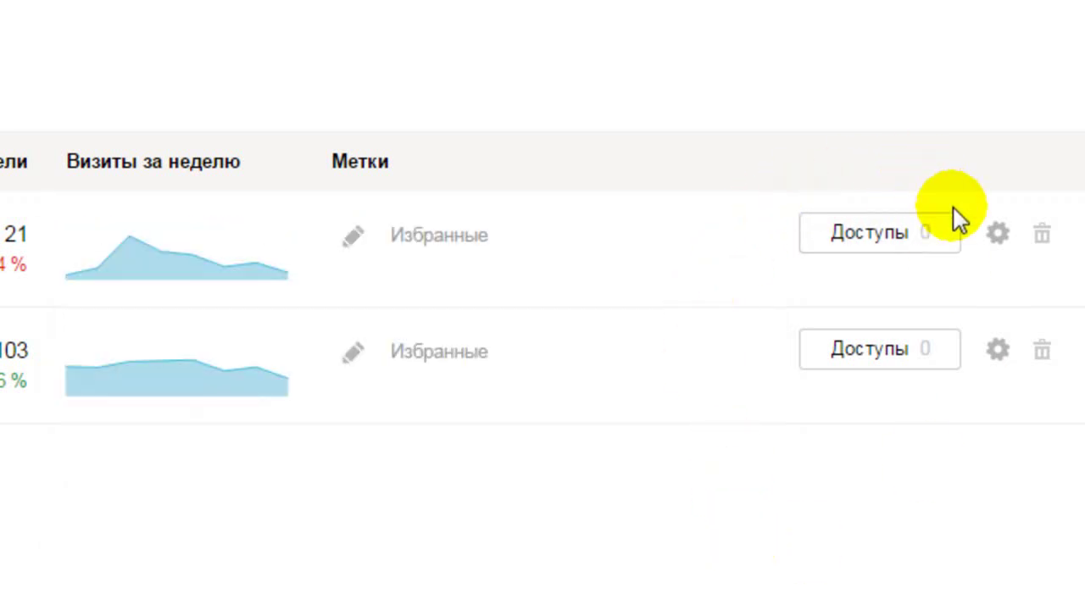
- Open the settings of the "За чашечкой кофе..." counter and review its general, counter code and Вебвизор options
{"action": "left_click", "coordinate": [998, 234]}
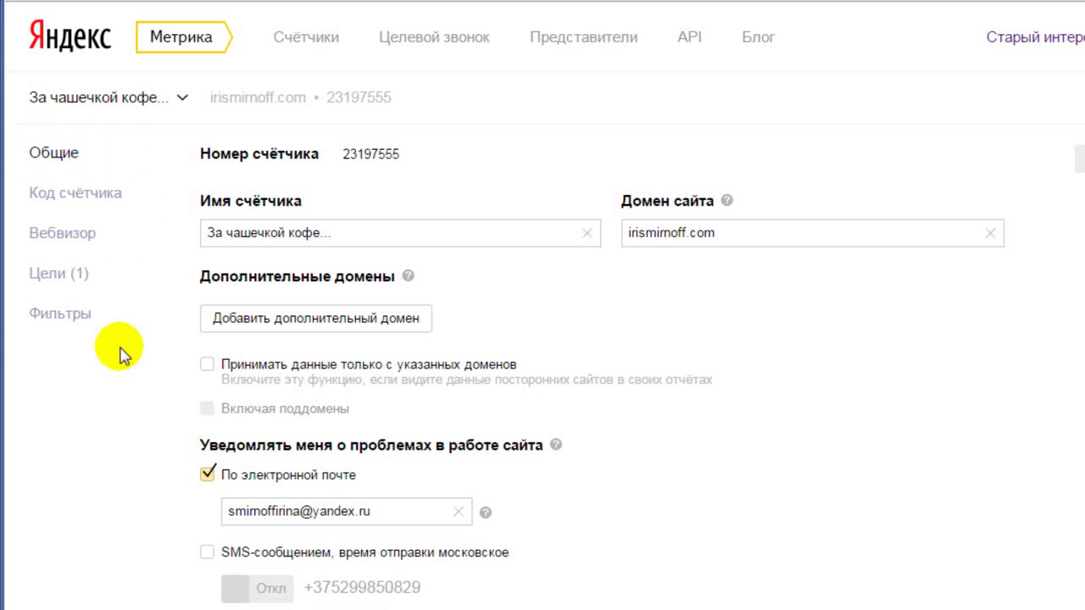
{"action": "left_click", "coordinate": [76, 195]}
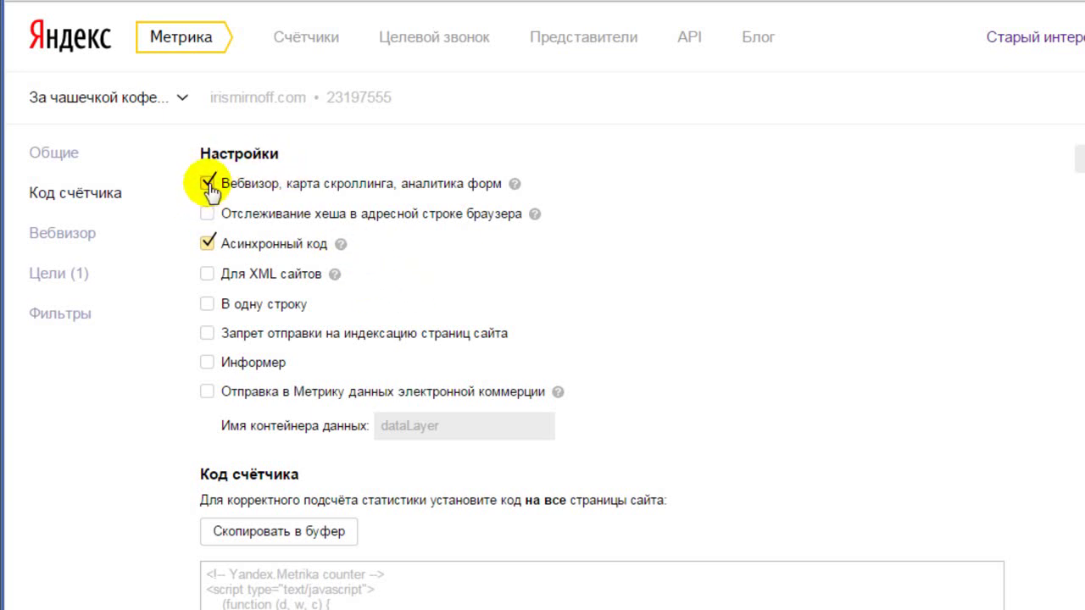
{"action": "left_click", "coordinate": [81, 240]}
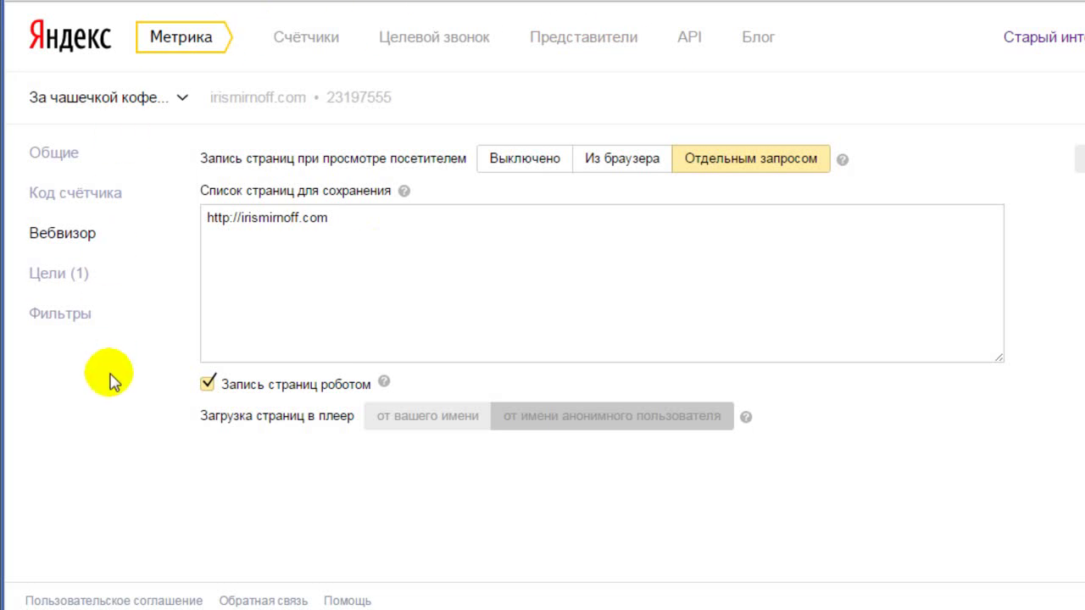
- Review the counter's goals, including the new-goal form with its URL conditions and the Страницы goal's settings, cancelling both forms
{"action": "left_click", "coordinate": [62, 278]}
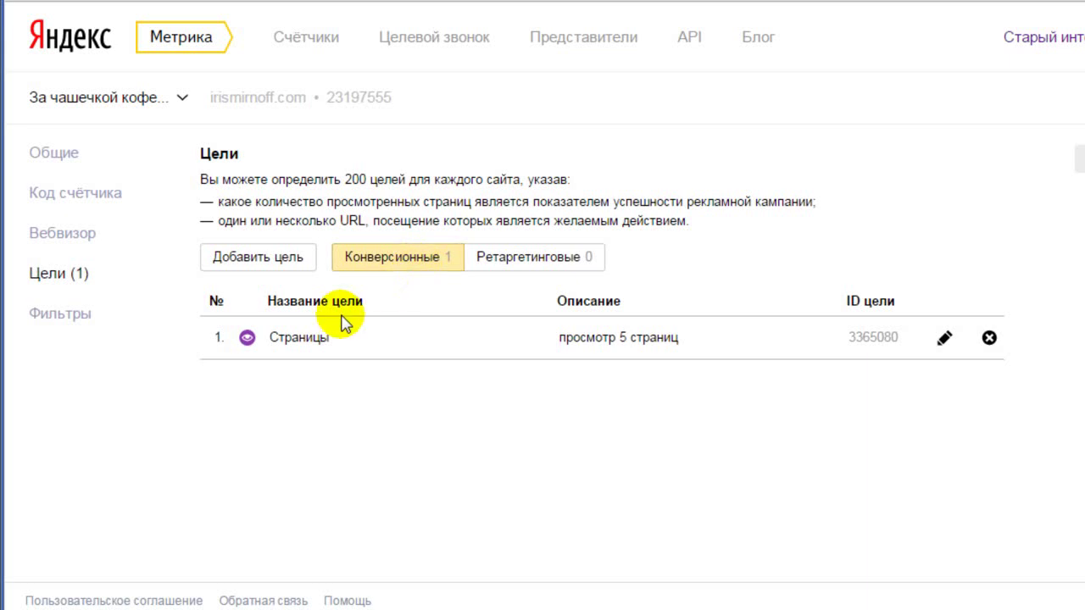
{"action": "left_click", "coordinate": [257, 261]}
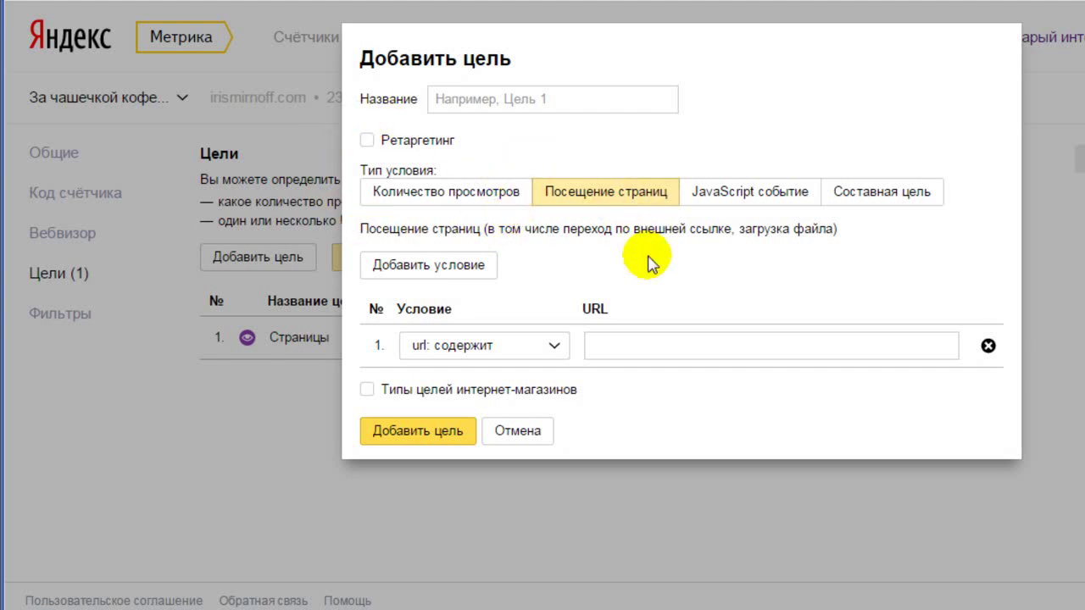
{"action": "left_click", "coordinate": [597, 343]}
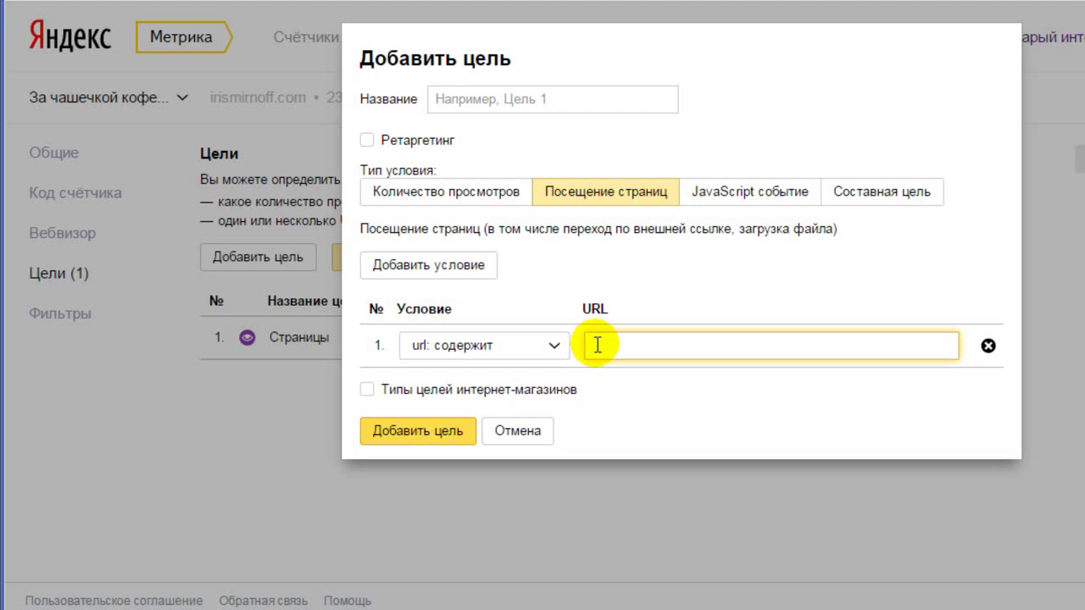
{"action": "left_click", "coordinate": [553, 346]}
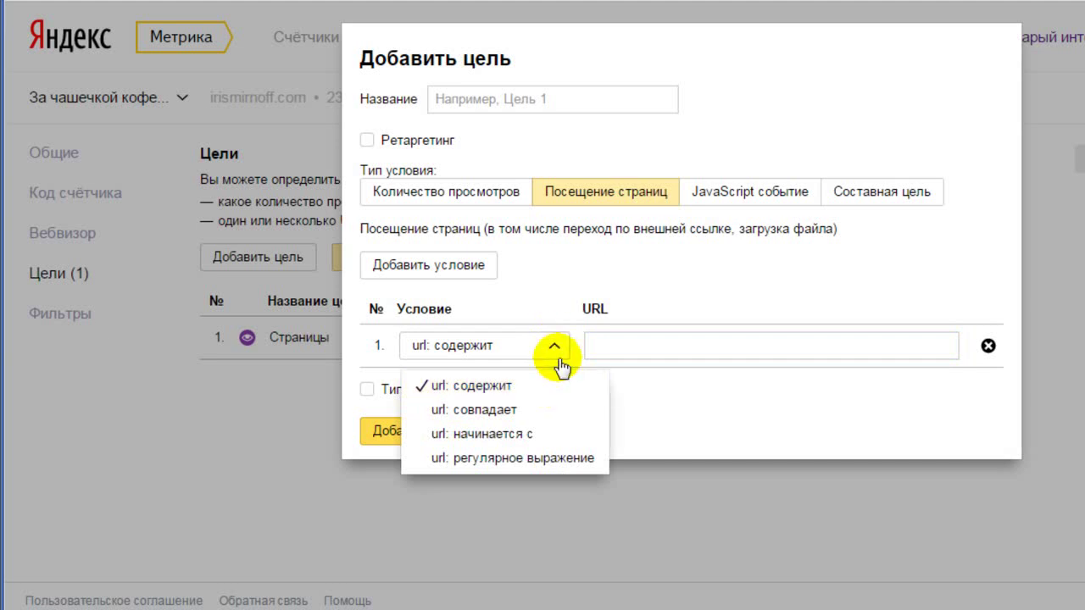
{"action": "left_click", "coordinate": [555, 346]}
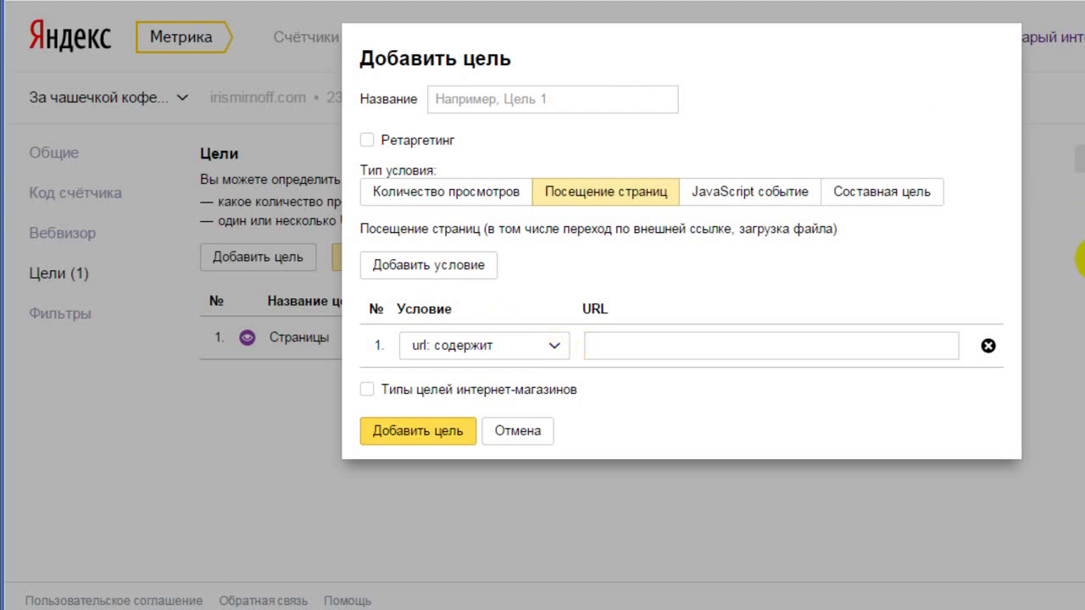
{"action": "left_click", "coordinate": [512, 433]}
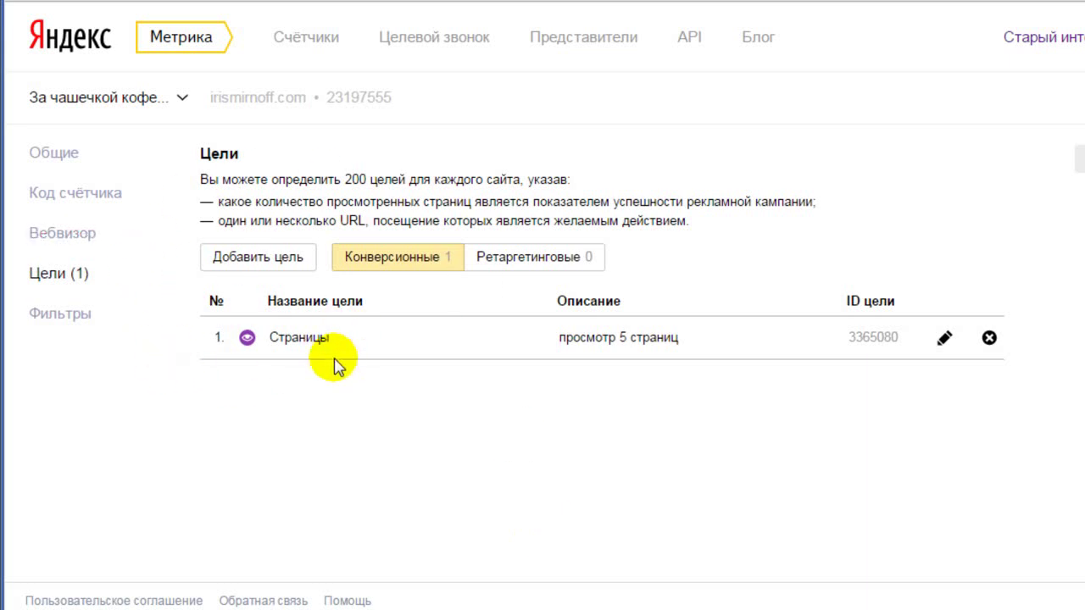
{"action": "left_click", "coordinate": [944, 340]}
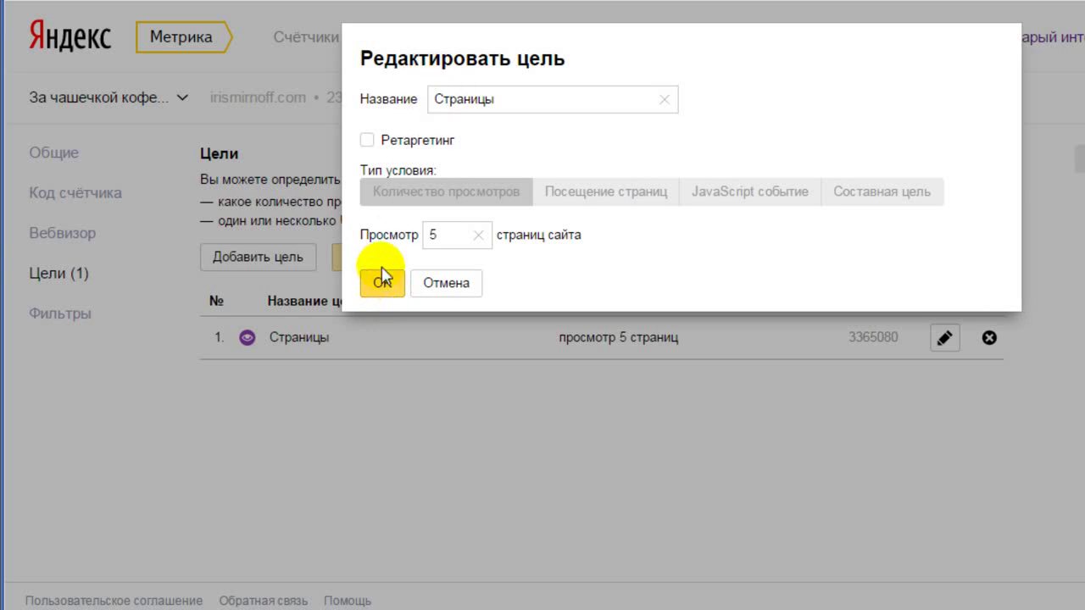
{"action": "left_click", "coordinate": [444, 285]}
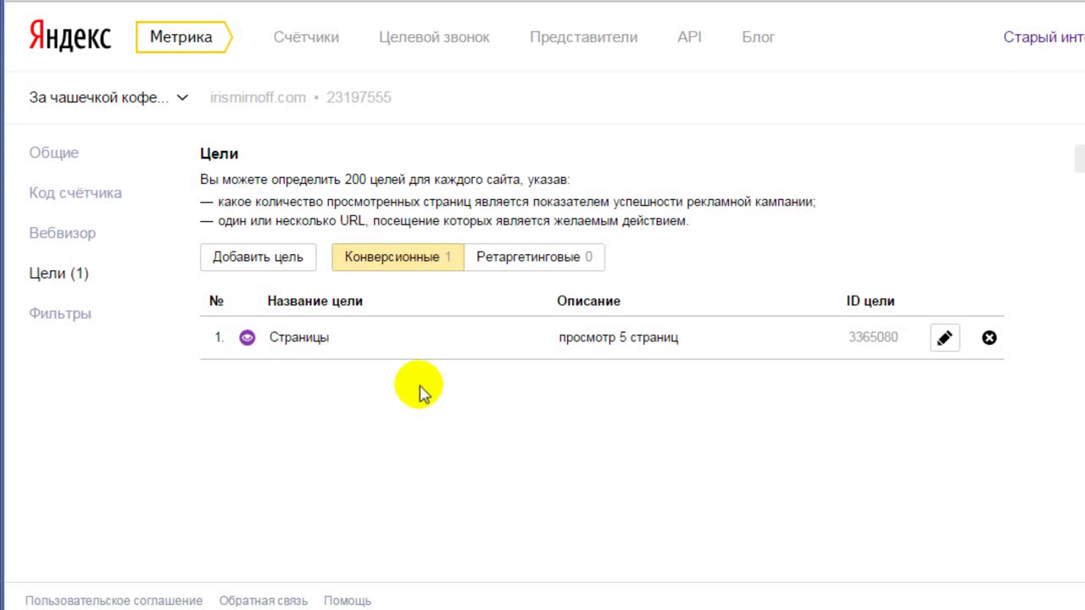
- Review the counter's filters, operations and robot filtering options
{"action": "left_click", "coordinate": [59, 314]}
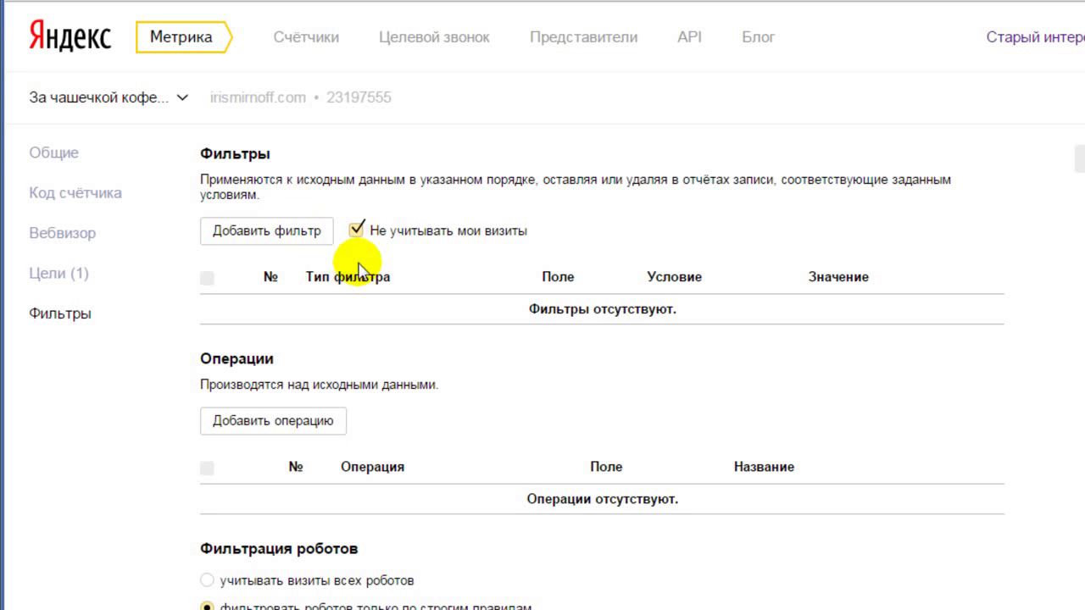
{"action": "scroll", "coordinate": [479, 271], "scroll_direction": "down", "scroll_amount": 2}
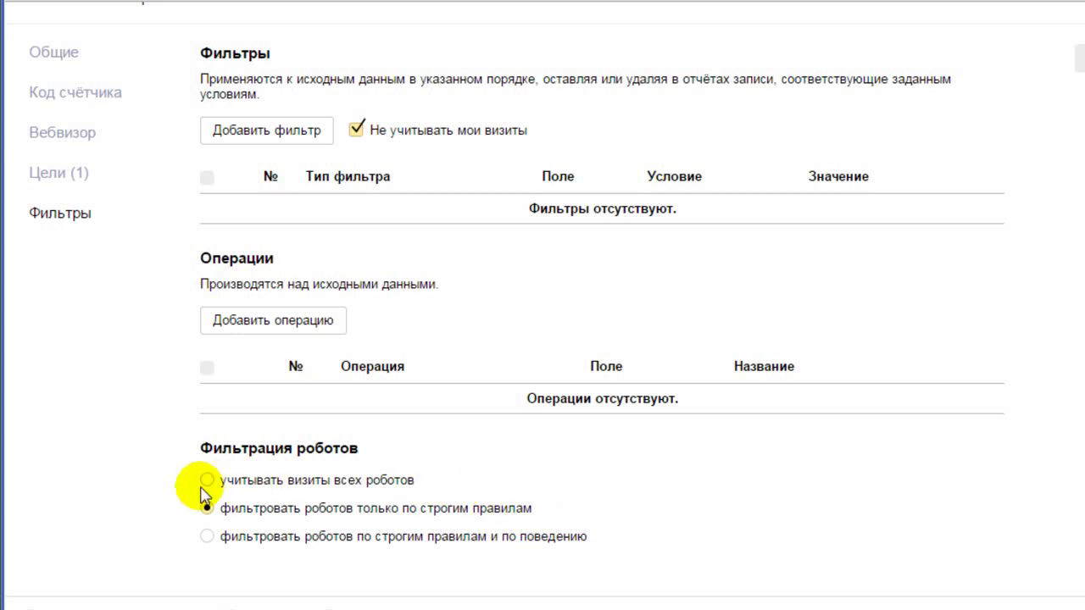
{"action": "scroll", "coordinate": [176, 352], "scroll_direction": "up", "scroll_amount": 2}
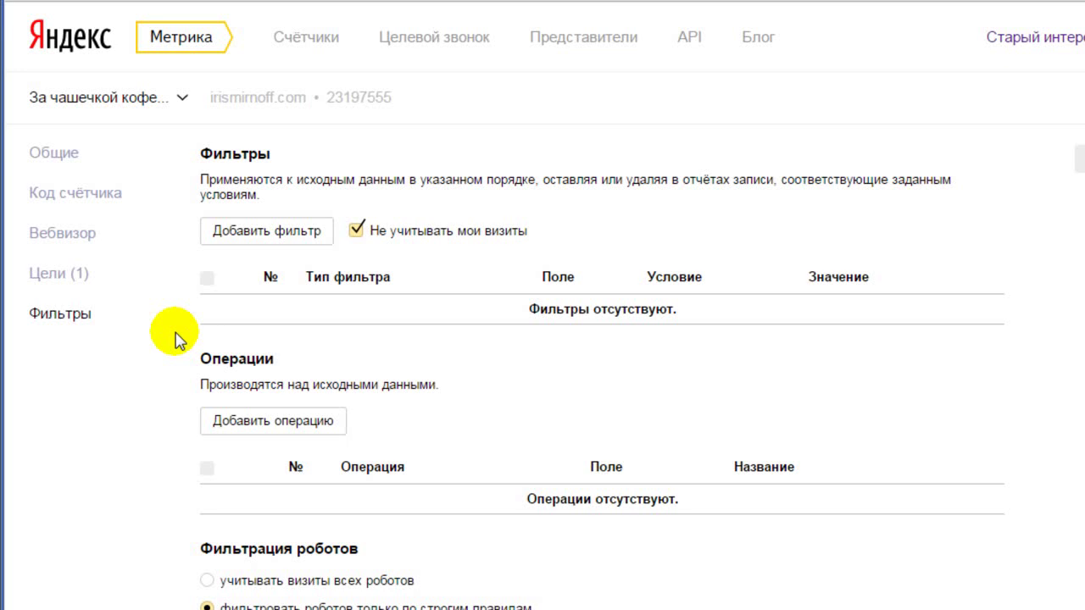
- Open the "За чашечкой кофе..." counter's summary from the counter list and examine the daily Посетители and Новые посетители charts
{"action": "left_click", "coordinate": [182, 39]}
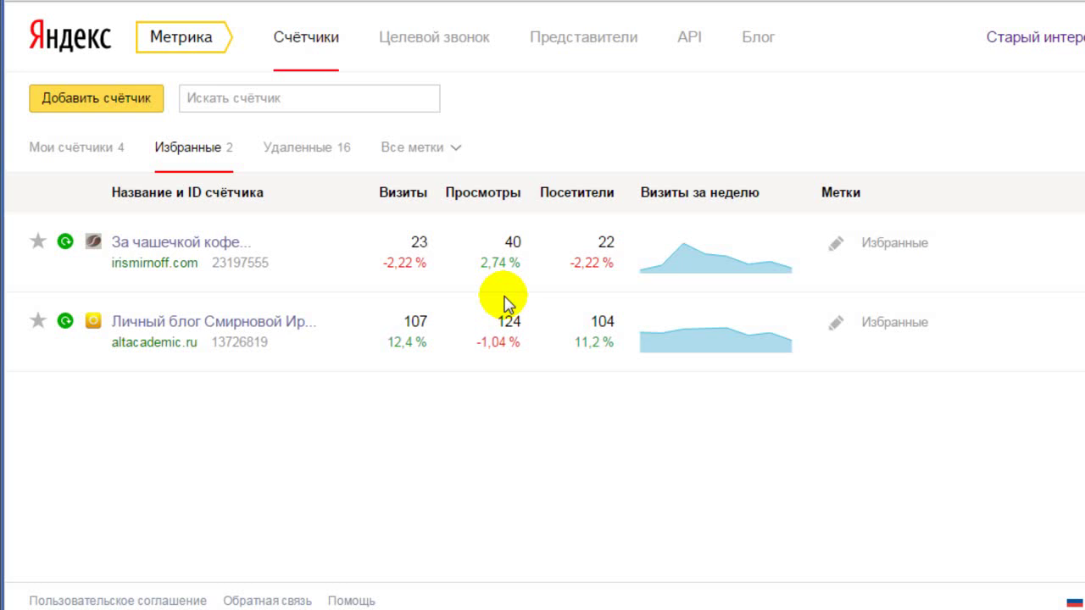
{"action": "left_click", "coordinate": [169, 246]}
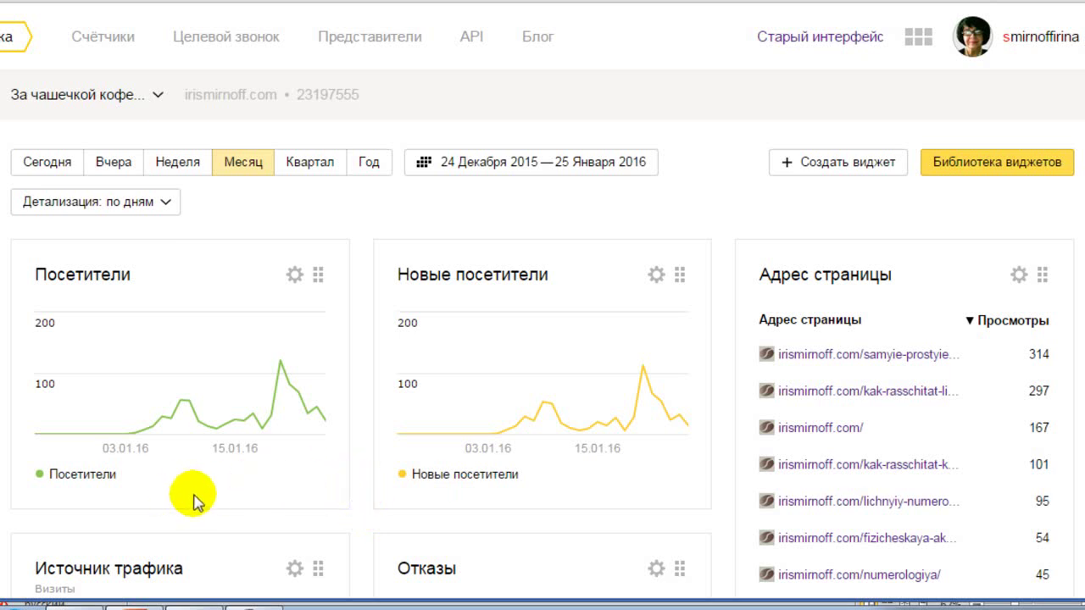
{"action": "mouse_move", "coordinate": [280, 379]}
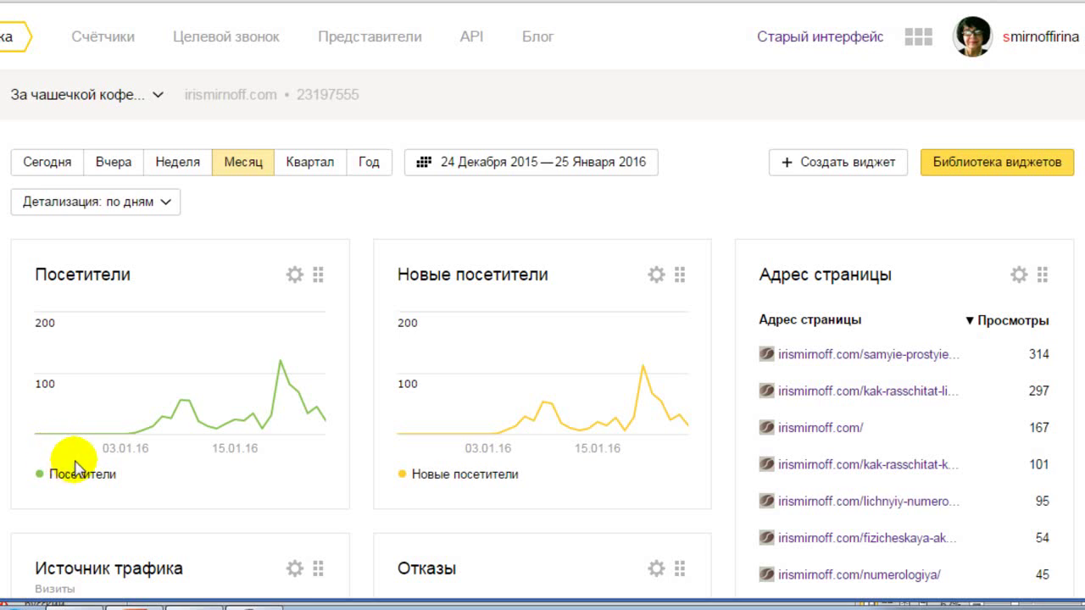
{"action": "mouse_move", "coordinate": [28, 434]}
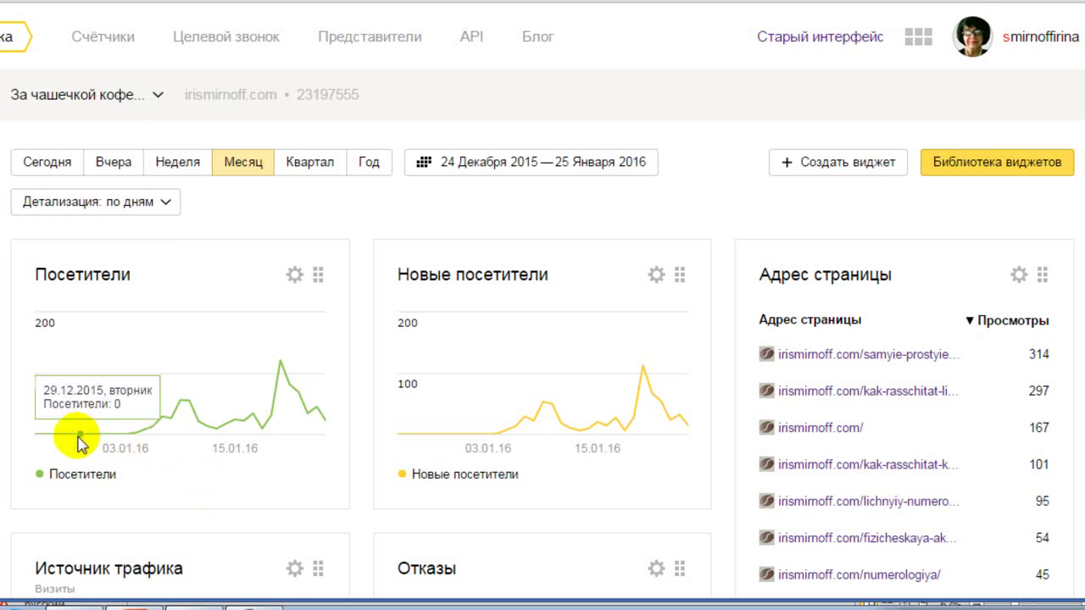
{"action": "mouse_move", "coordinate": [174, 430]}
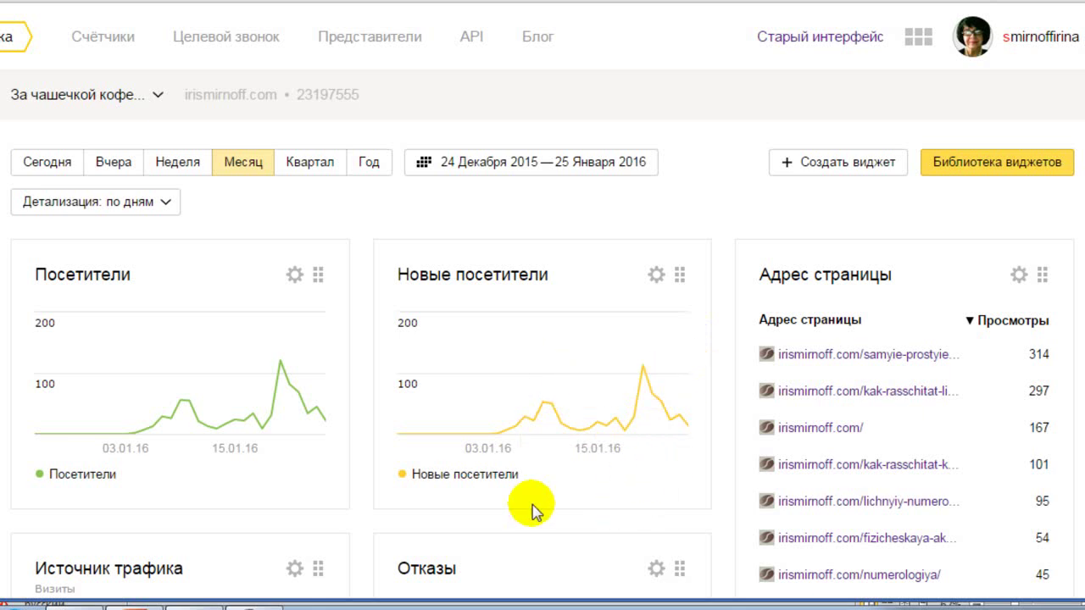
{"action": "mouse_move", "coordinate": [275, 417]}
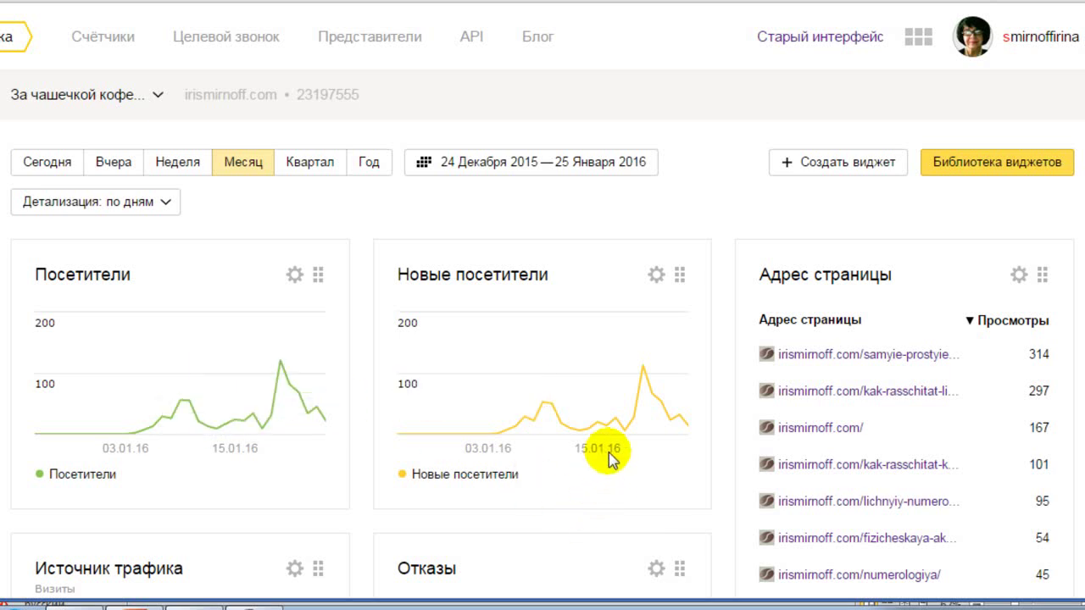
{"action": "mouse_move", "coordinate": [643, 373]}
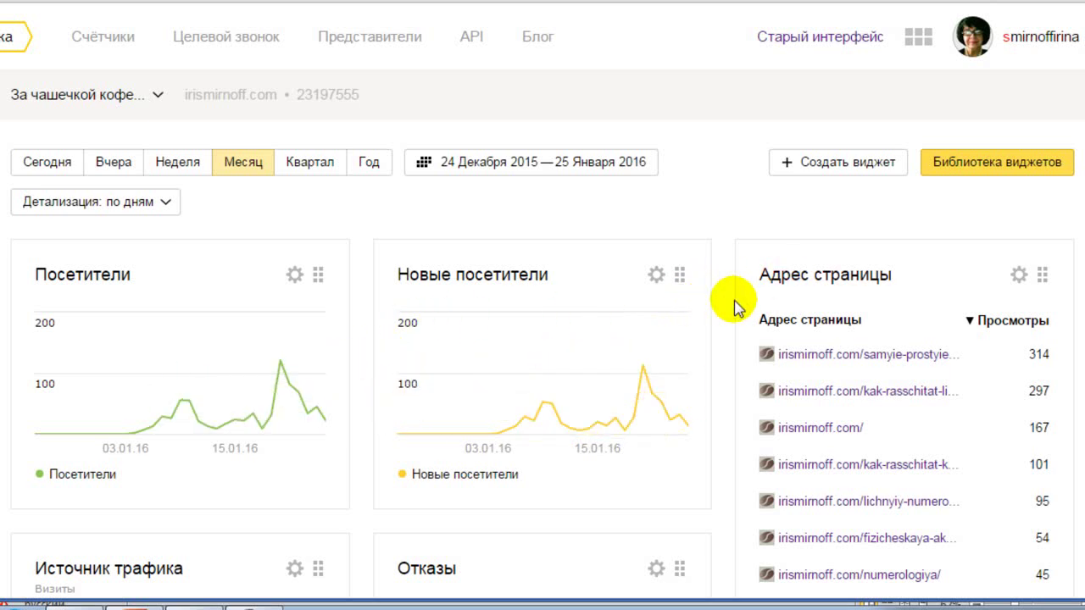
- Examine the Источник трафика chart's figures for site links, direct visits and social networks
{"action": "scroll", "coordinate": [735, 304], "scroll_direction": "down", "scroll_amount": 3}
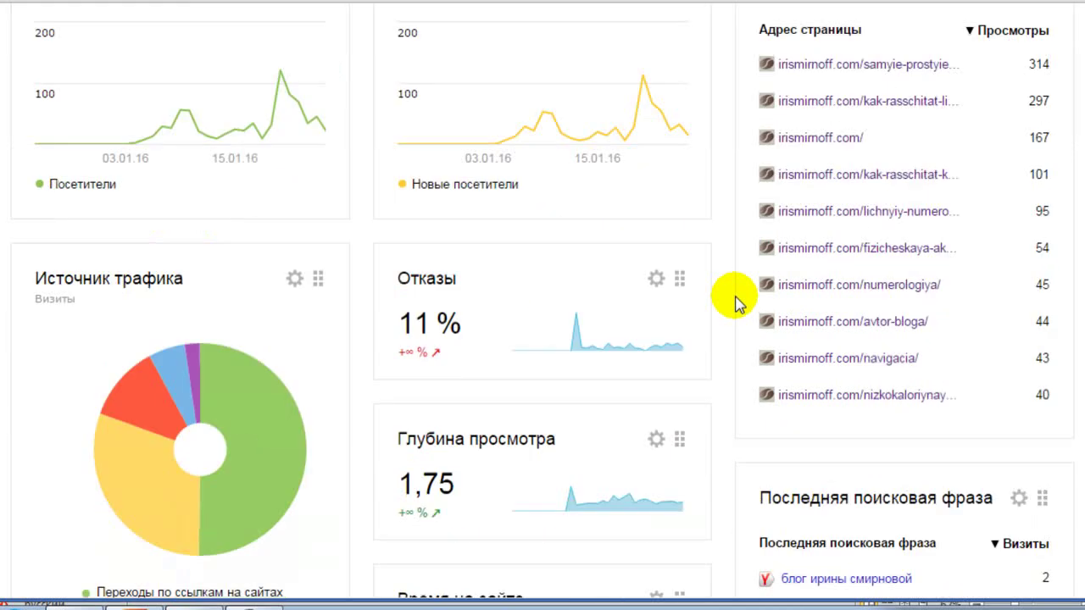
{"action": "scroll", "coordinate": [736, 304], "scroll_direction": "down", "scroll_amount": 1}
{"action": "scroll", "coordinate": [736, 303], "scroll_direction": "down", "scroll_amount": 1}
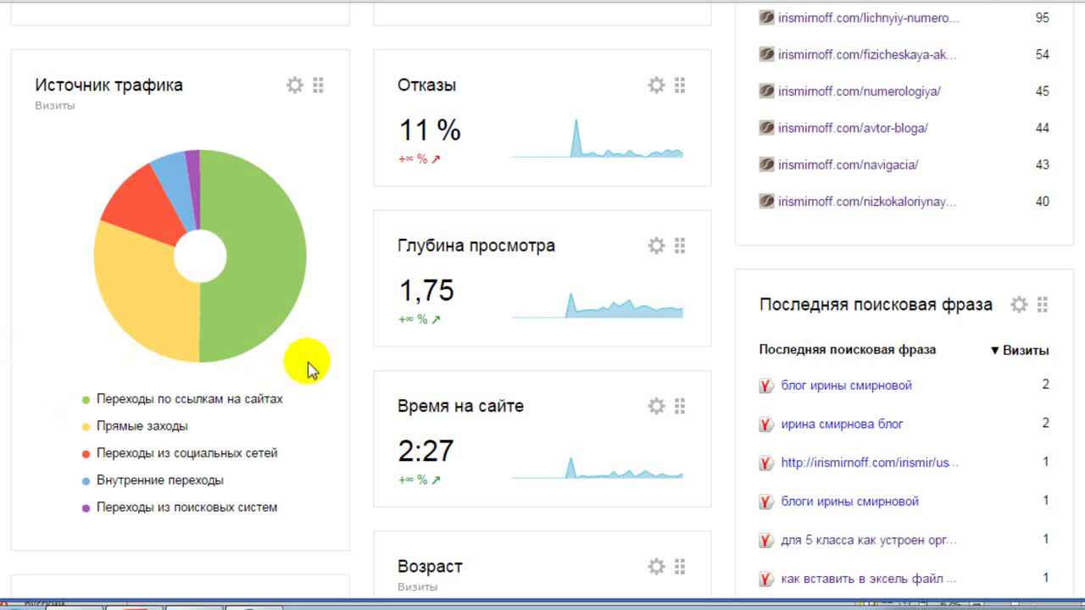
{"action": "mouse_move", "coordinate": [273, 284]}
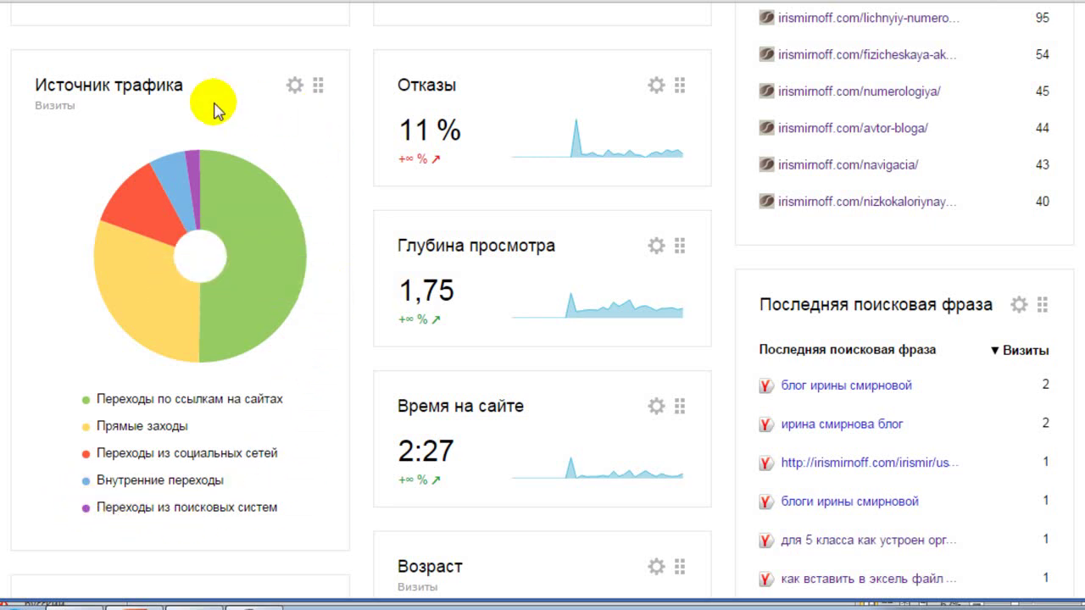
{"action": "mouse_move", "coordinate": [195, 164]}
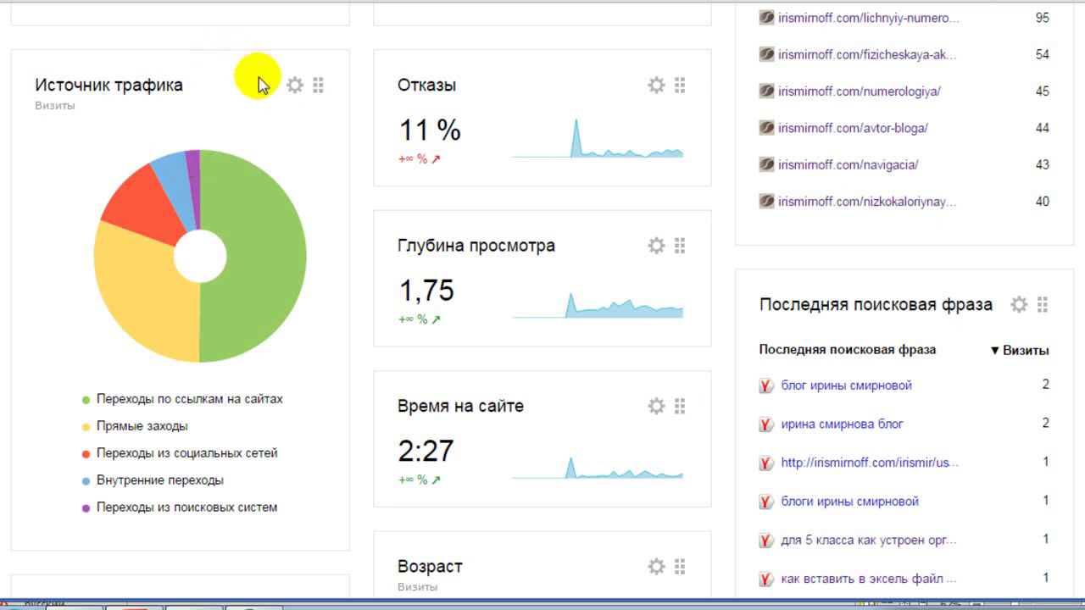
{"action": "mouse_move", "coordinate": [273, 244]}
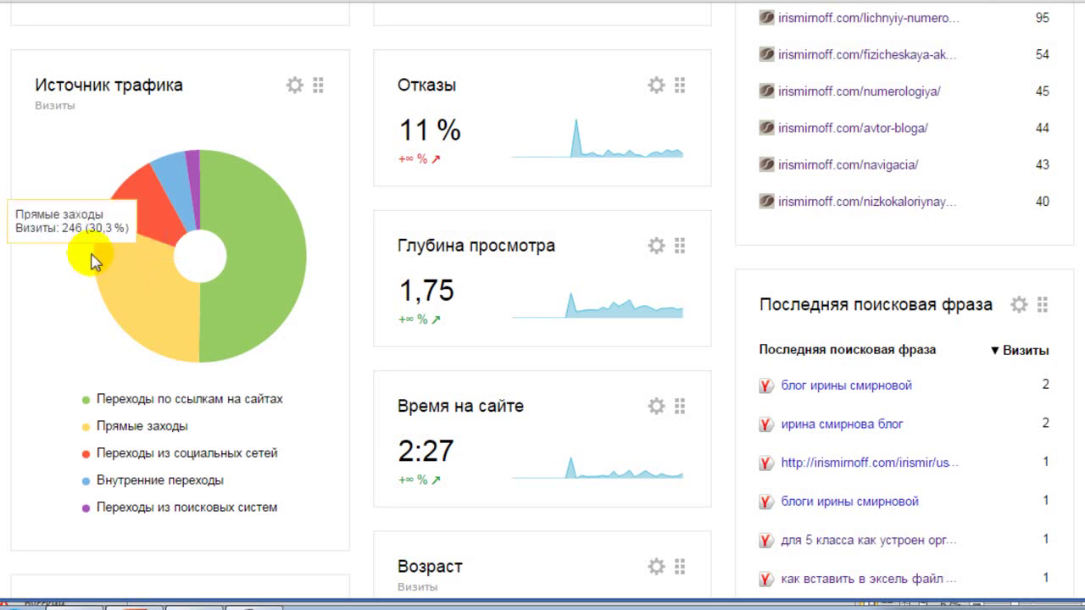
{"action": "mouse_move", "coordinate": [133, 198]}
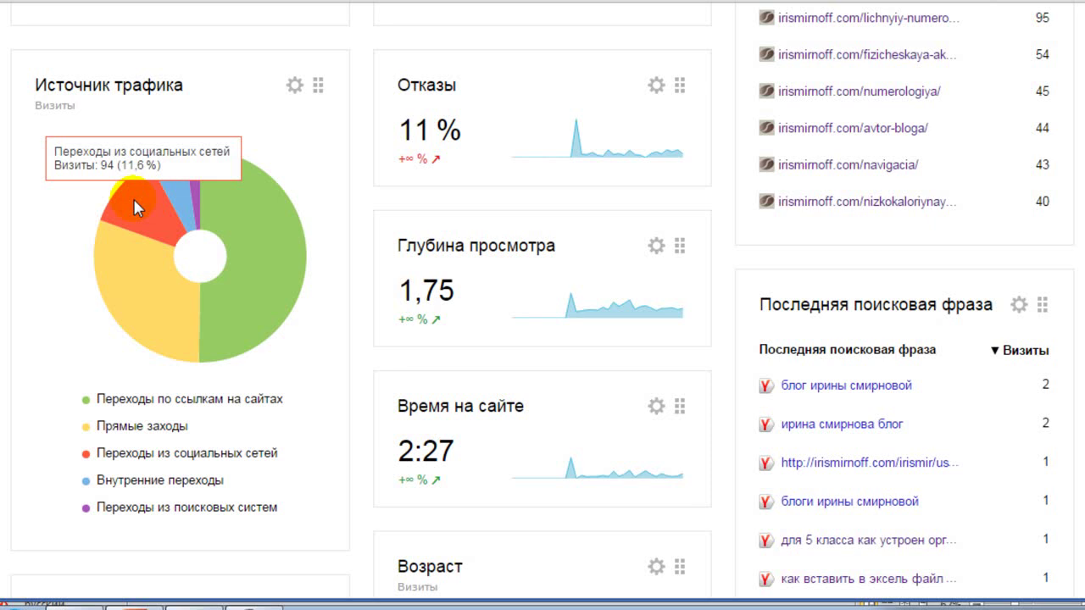
- Set the summary's reporting period to Вчера and look through its statistics charts
{"action": "mouse_move", "coordinate": [174, 179]}
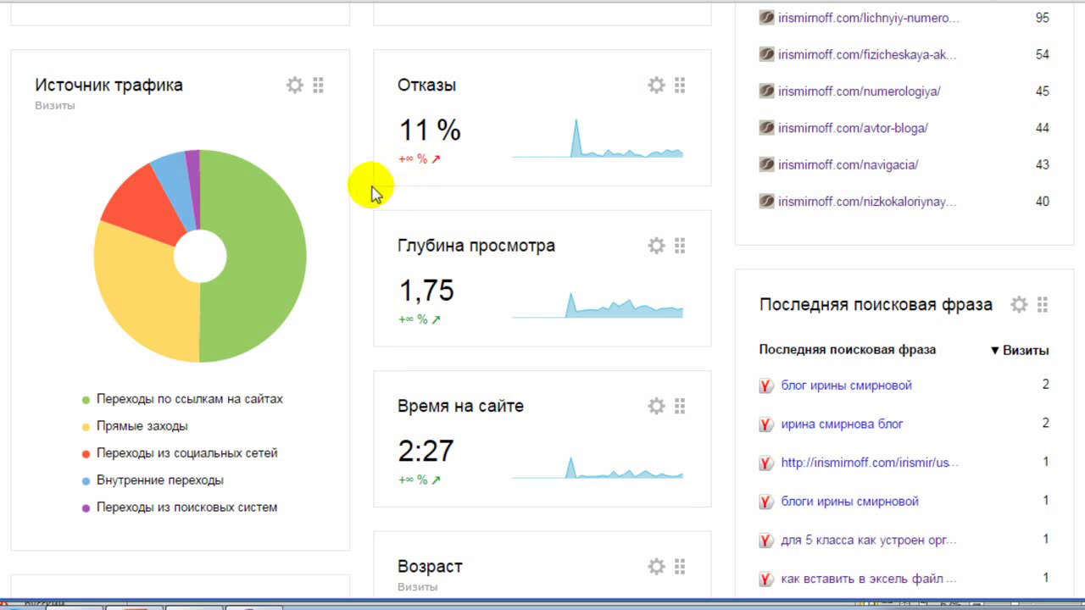
{"action": "scroll", "coordinate": [360, 172], "scroll_direction": "up", "scroll_amount": 3}
{"action": "scroll", "coordinate": [362, 175], "scroll_direction": "up", "scroll_amount": 2}
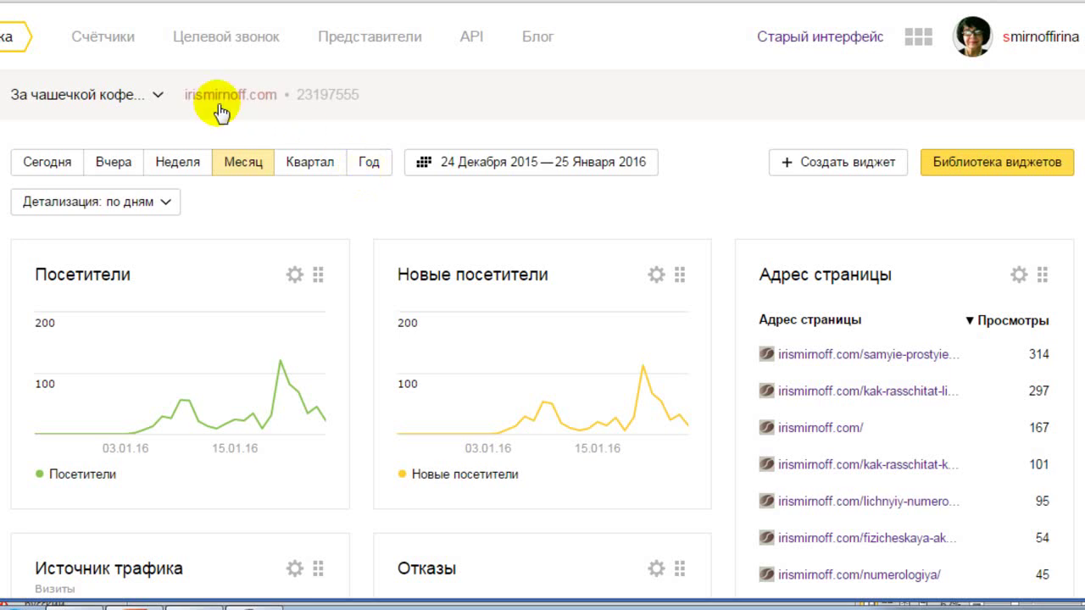
{"action": "left_click", "coordinate": [113, 162]}
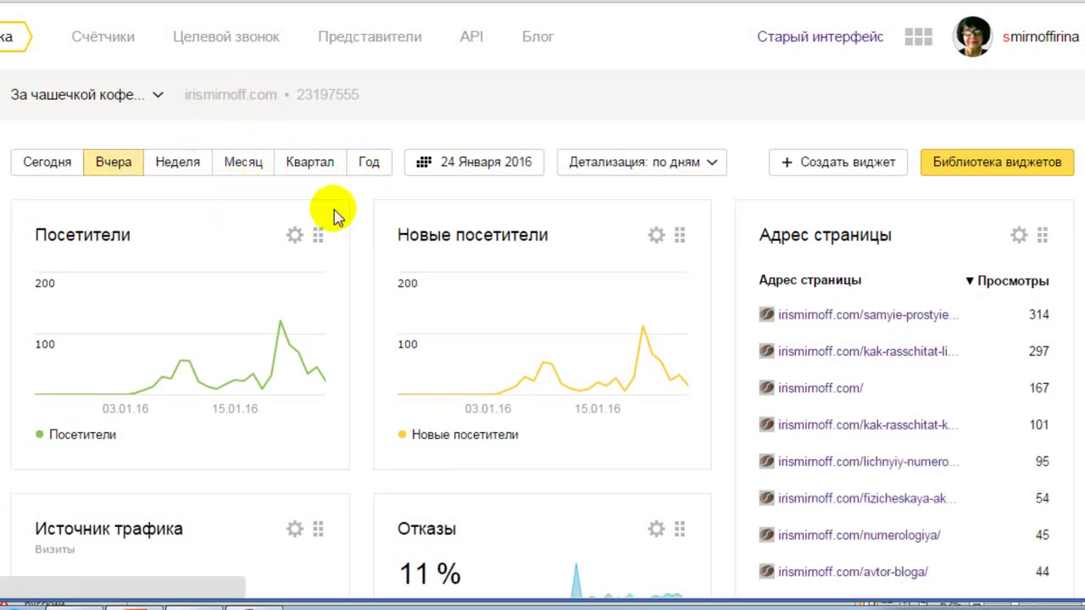
{"action": "scroll", "coordinate": [361, 222], "scroll_direction": "down", "scroll_amount": 2}
{"action": "scroll", "coordinate": [362, 222], "scroll_direction": "down", "scroll_amount": 4}
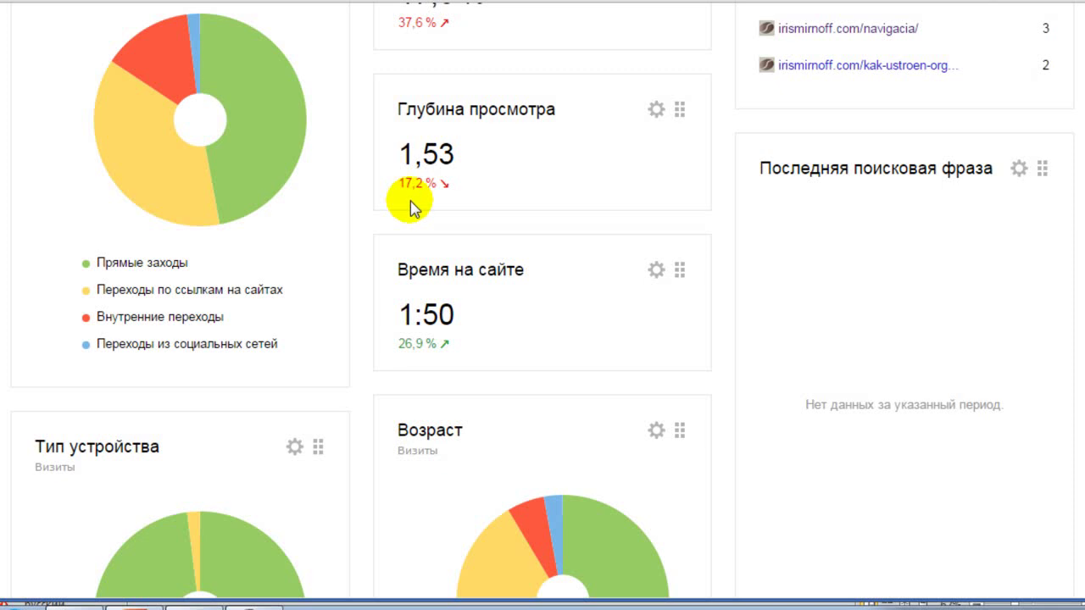
- Examine yesterday's Отказы, Глубина просмотра and Время на сайте figures
{"action": "scroll", "coordinate": [492, 193], "scroll_direction": "up", "scroll_amount": 1}
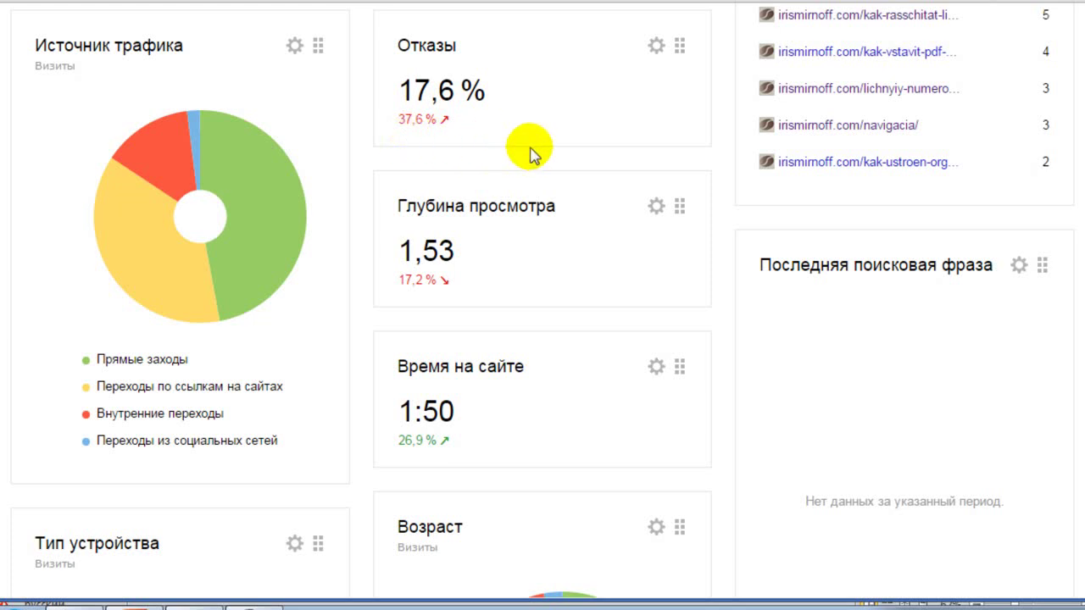
{"action": "scroll", "coordinate": [588, 146], "scroll_direction": "down", "scroll_amount": 1}
{"action": "mouse_move", "coordinate": [615, 159]}
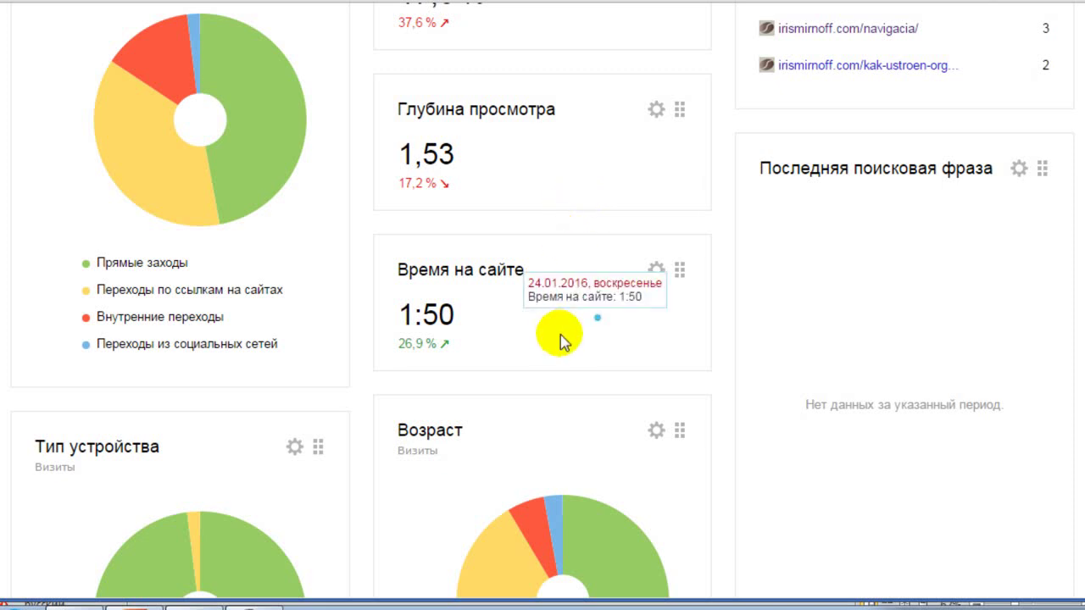
{"action": "scroll", "coordinate": [562, 297], "scroll_direction": "up", "scroll_amount": 1}
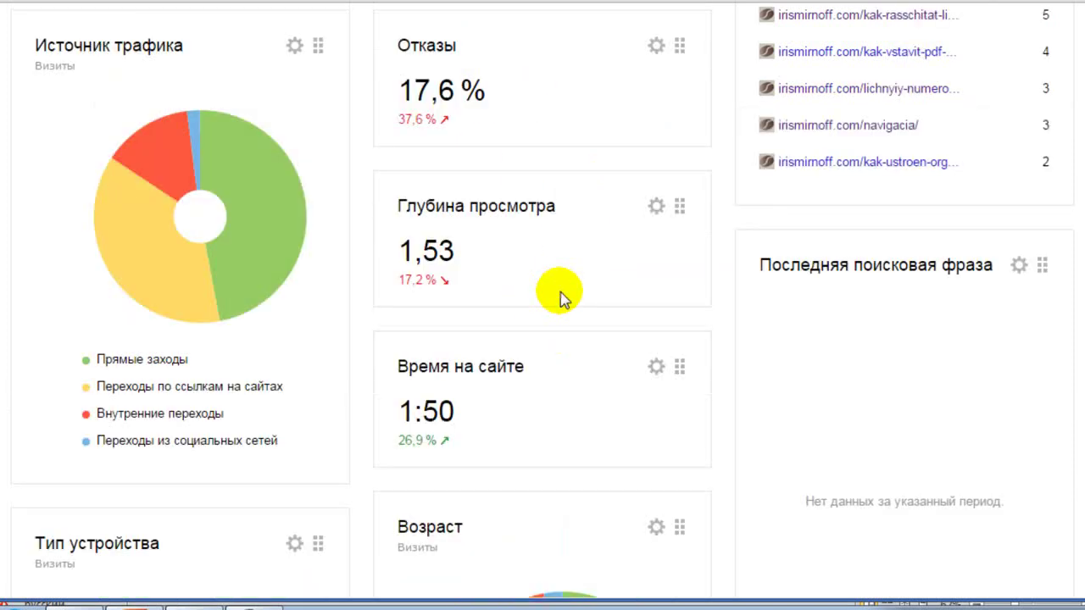
{"action": "mouse_move", "coordinate": [584, 278]}
{"action": "scroll", "coordinate": [584, 277], "scroll_direction": "up", "scroll_amount": 1}
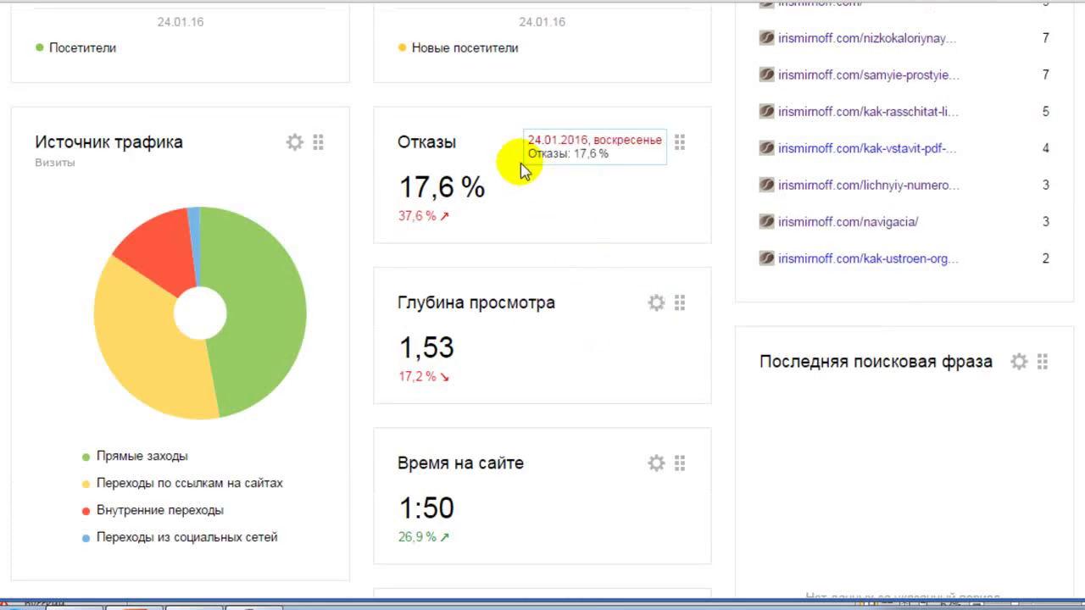
{"action": "mouse_move", "coordinate": [536, 168]}
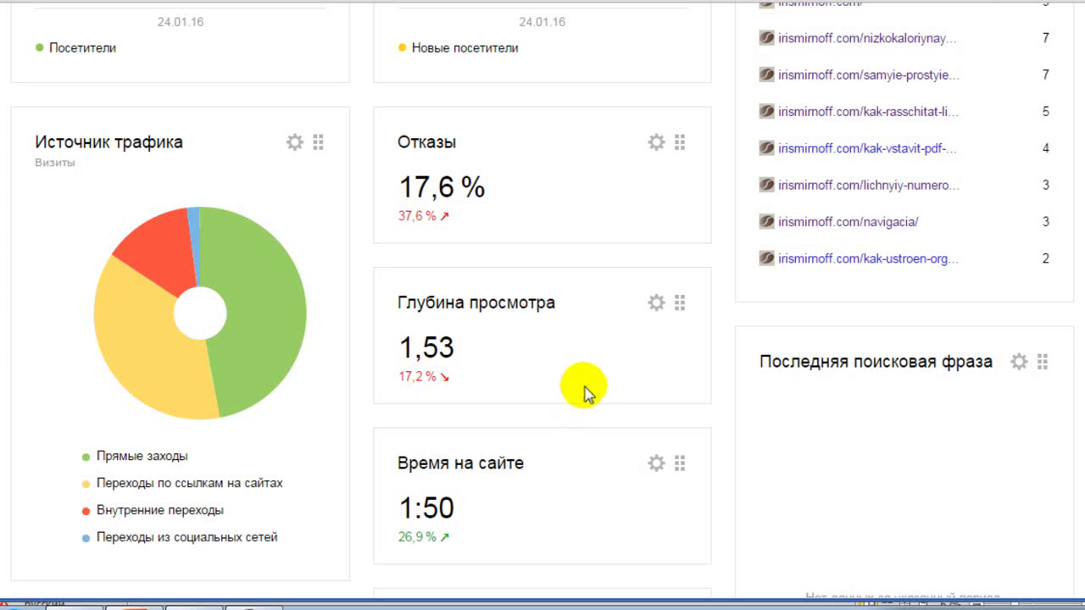
{"action": "scroll", "coordinate": [596, 390], "scroll_direction": "up", "scroll_amount": 1}
{"action": "scroll", "coordinate": [595, 389], "scroll_direction": "up", "scroll_amount": 4}
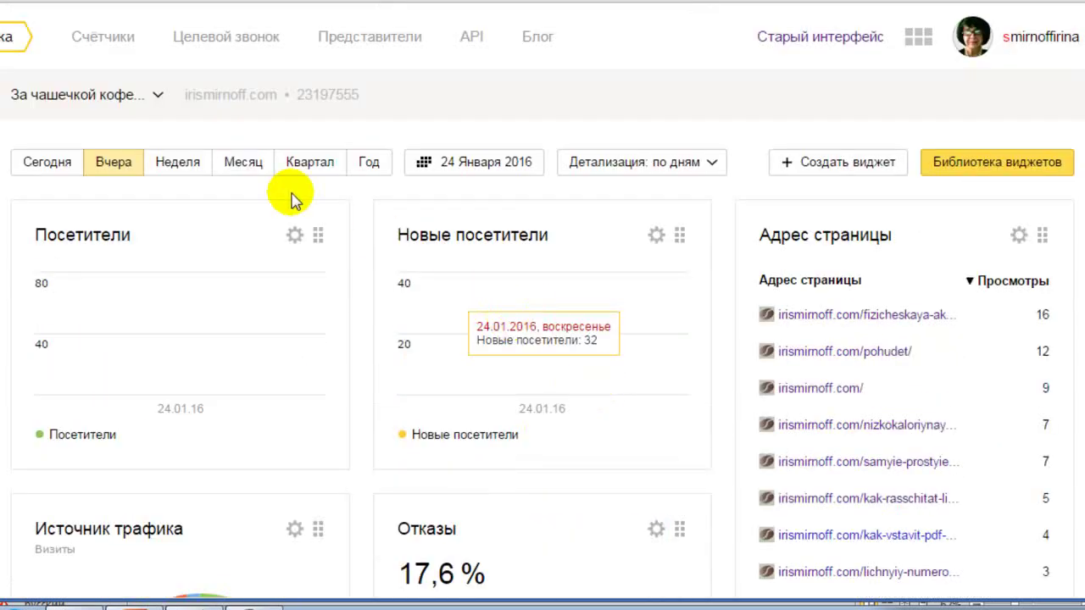
- Set the summary's reporting period to Месяц and review the Адрес страницы and Последняя поисковая фраза tables
{"action": "left_click", "coordinate": [246, 163]}
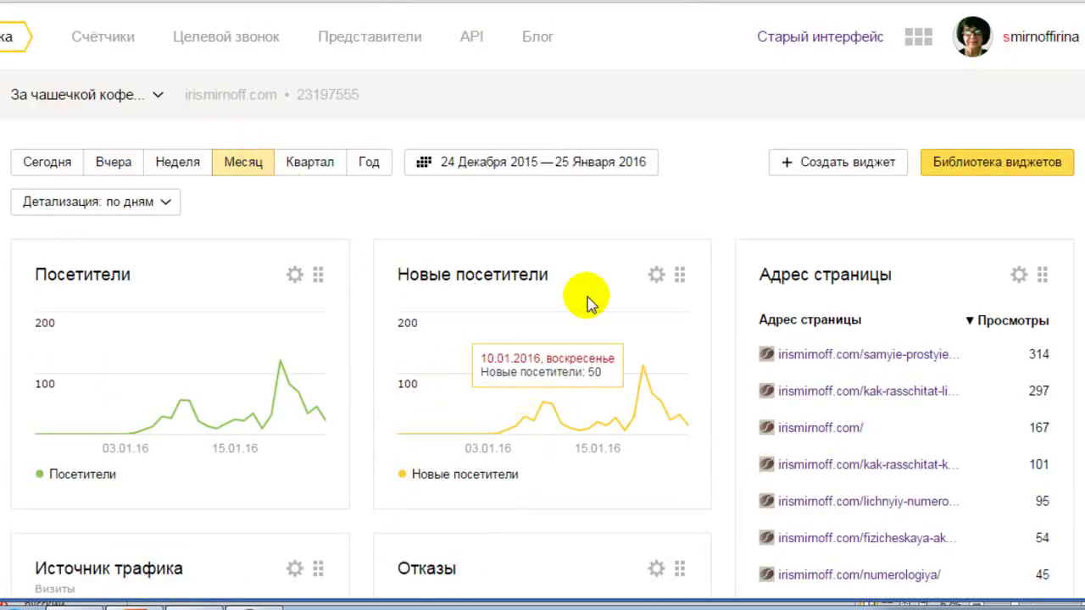
{"action": "scroll", "coordinate": [641, 279], "scroll_direction": "down", "scroll_amount": 2}
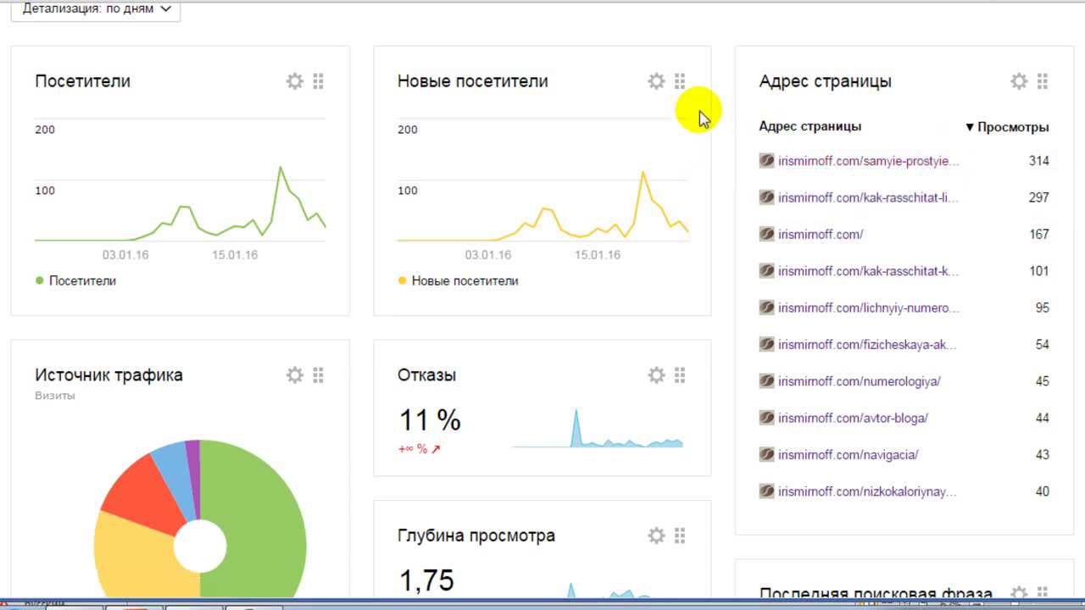
{"action": "scroll", "coordinate": [726, 98], "scroll_direction": "down", "scroll_amount": 5}
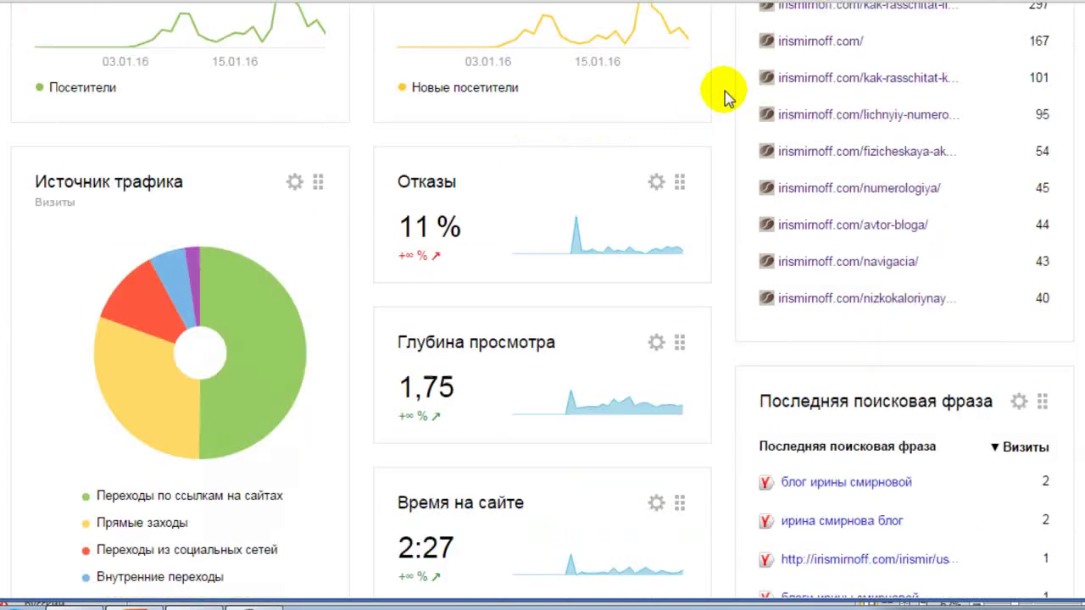
{"action": "scroll", "coordinate": [726, 98], "scroll_direction": "down", "scroll_amount": 4}
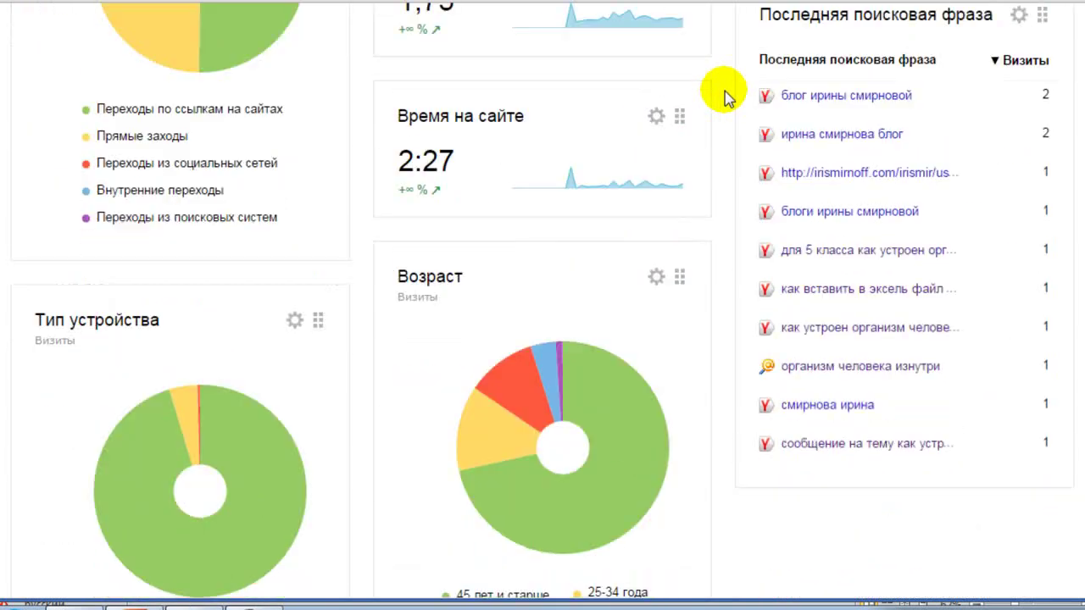
{"action": "scroll", "coordinate": [726, 98], "scroll_direction": "up", "scroll_amount": 2}
{"action": "scroll", "coordinate": [726, 98], "scroll_direction": "down", "scroll_amount": 1}
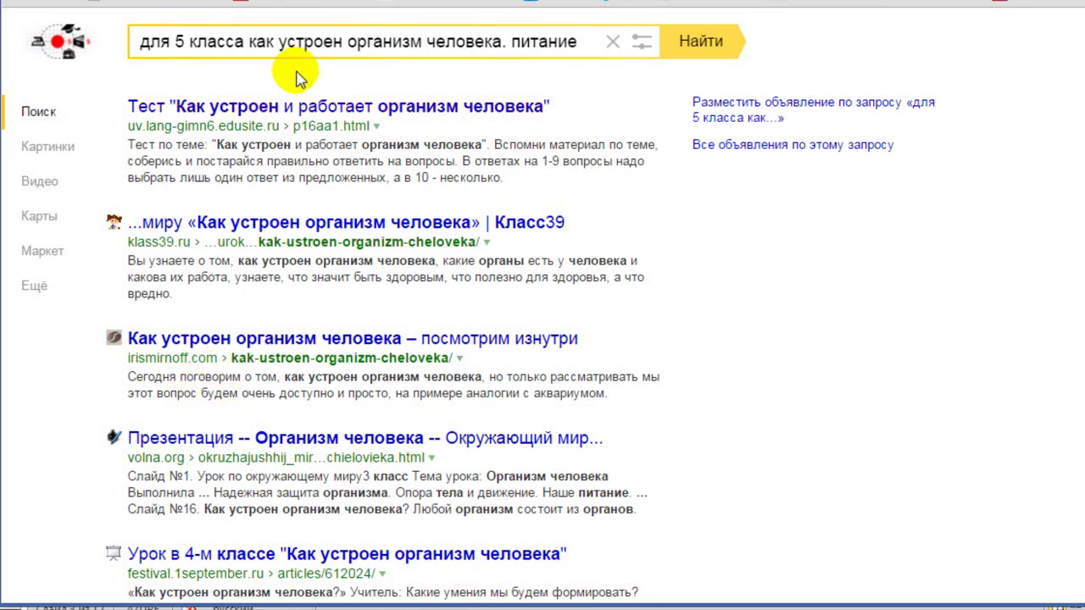
- From the summary, run the search phrase "организм человека изнутри" on Mail.ru and look for the blog's article in further results
{"action": "left_click", "coordinate": [297, 4]}
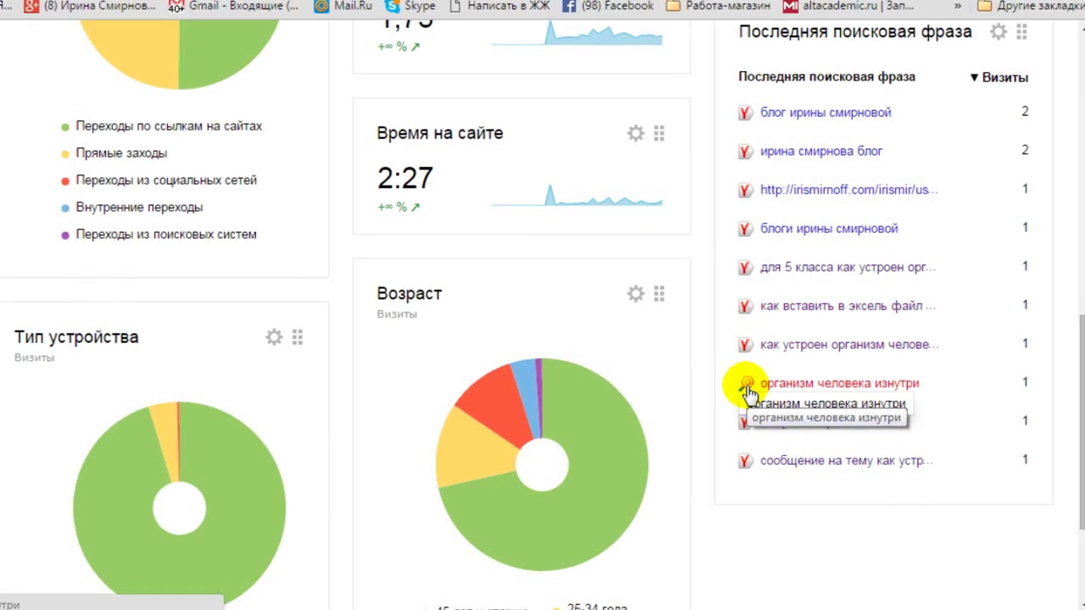
{"action": "left_click", "coordinate": [749, 386]}
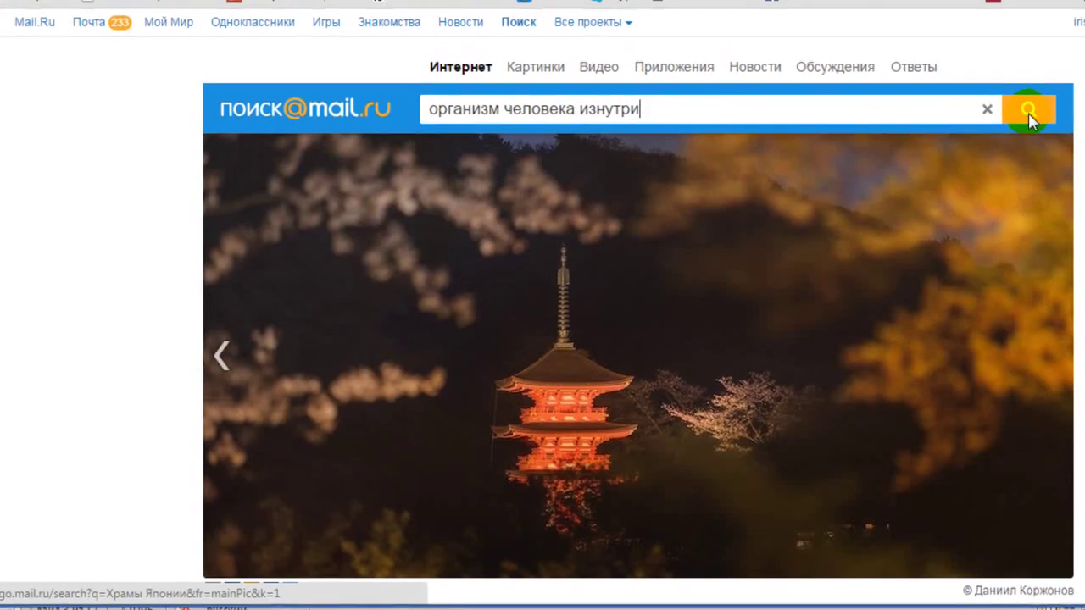
{"action": "left_click", "coordinate": [1028, 112]}
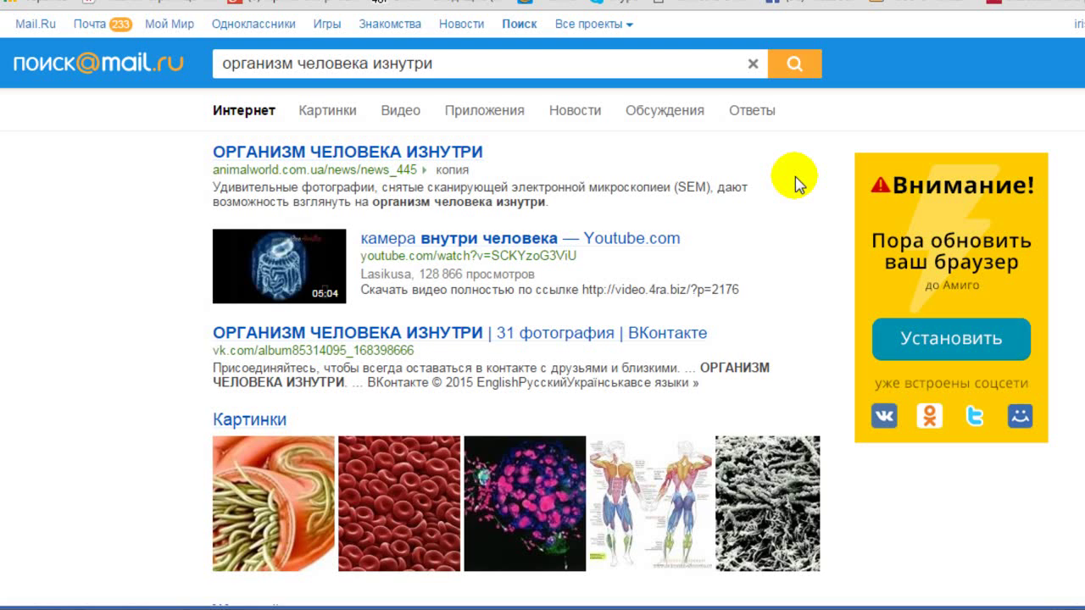
{"action": "scroll", "coordinate": [797, 182], "scroll_direction": "down", "scroll_amount": 10}
{"action": "left_click", "coordinate": [257, 473]}
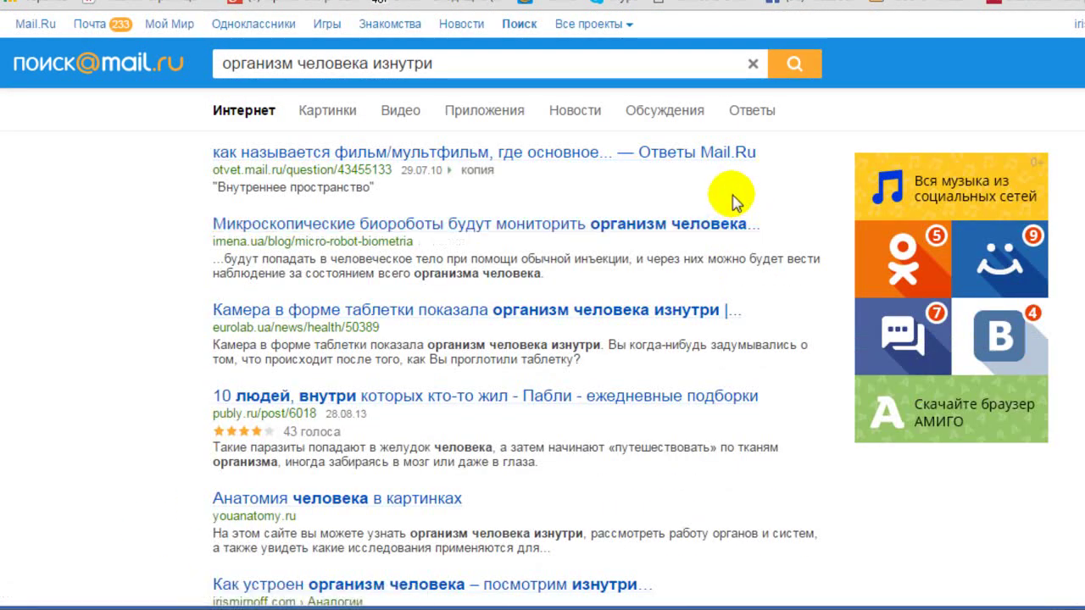
{"action": "scroll", "coordinate": [734, 201], "scroll_direction": "down", "scroll_amount": 1}
{"action": "scroll", "coordinate": [734, 200], "scroll_direction": "down", "scroll_amount": 1}
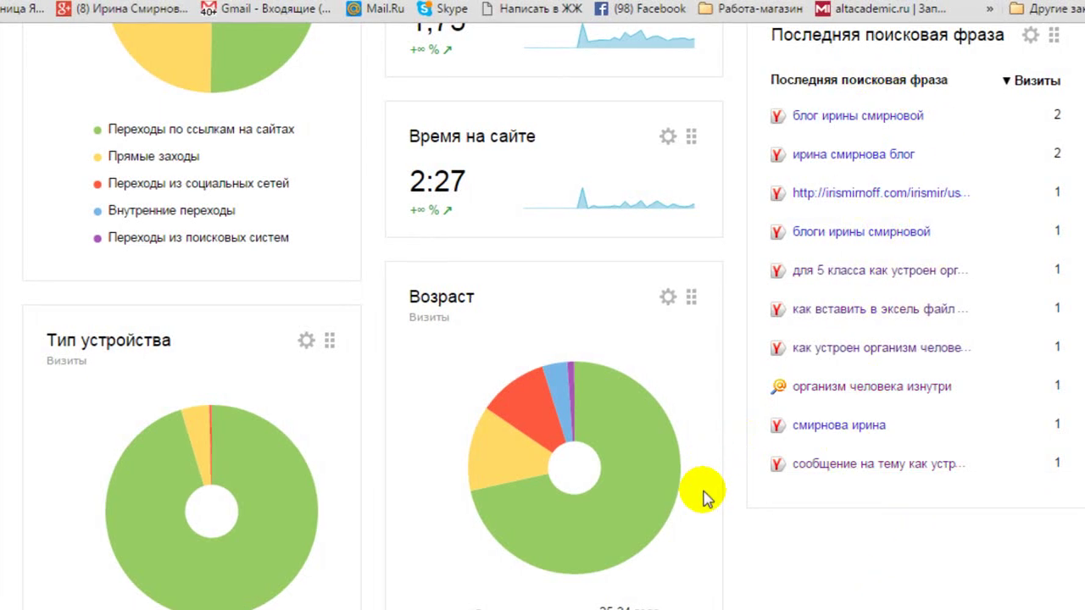
- Open the widget library from the summary and browse the page quality, site speed, popular content and goal conversion categories
{"action": "scroll", "coordinate": [716, 471], "scroll_direction": "up", "scroll_amount": 3}
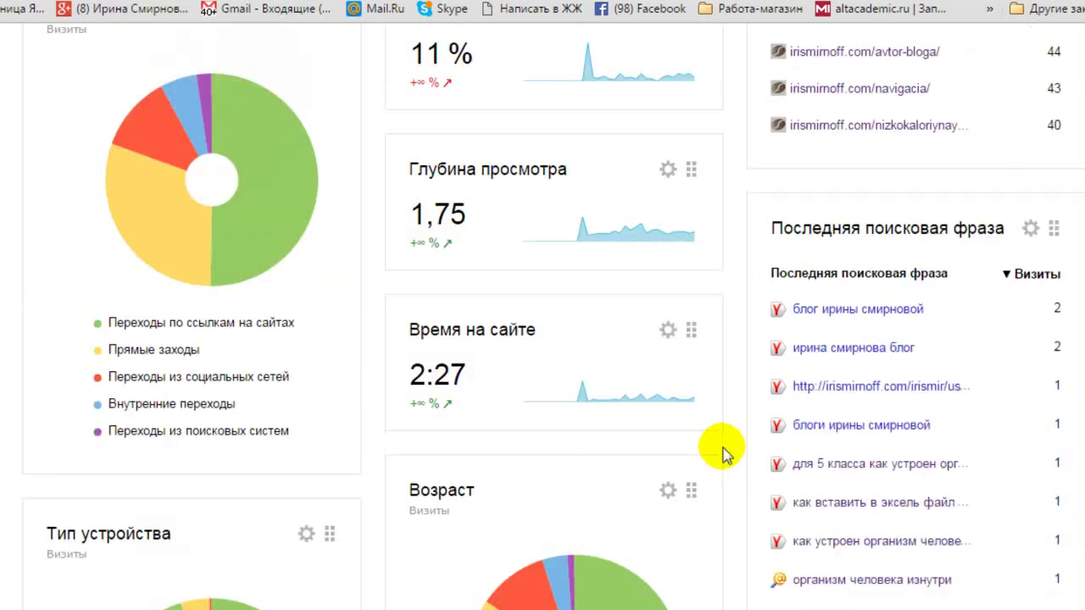
{"action": "scroll", "coordinate": [739, 428], "scroll_direction": "up", "scroll_amount": 2}
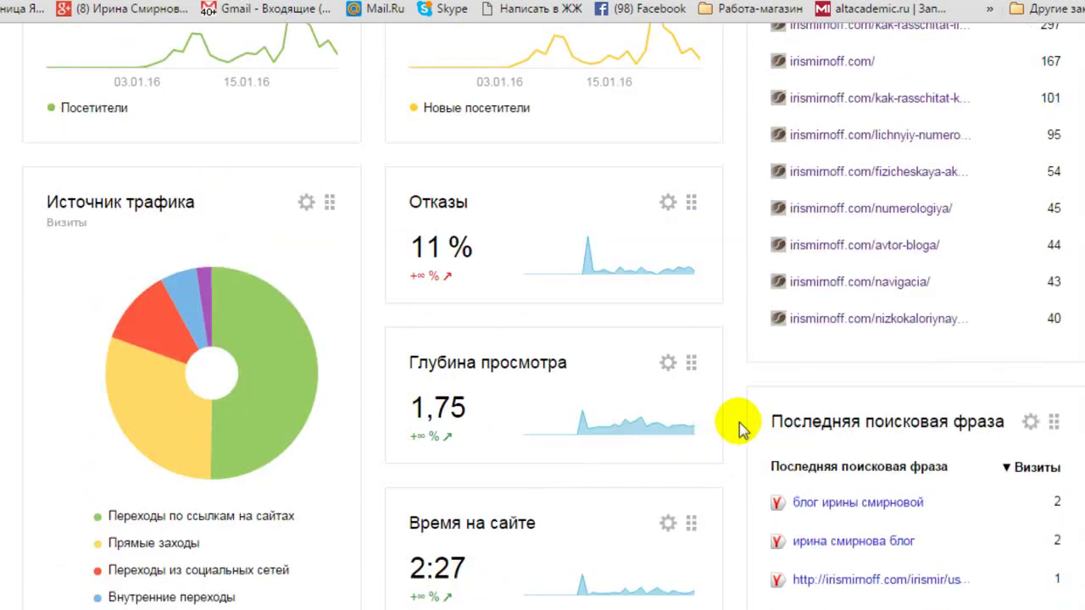
{"action": "scroll", "coordinate": [738, 428], "scroll_direction": "up", "scroll_amount": 1}
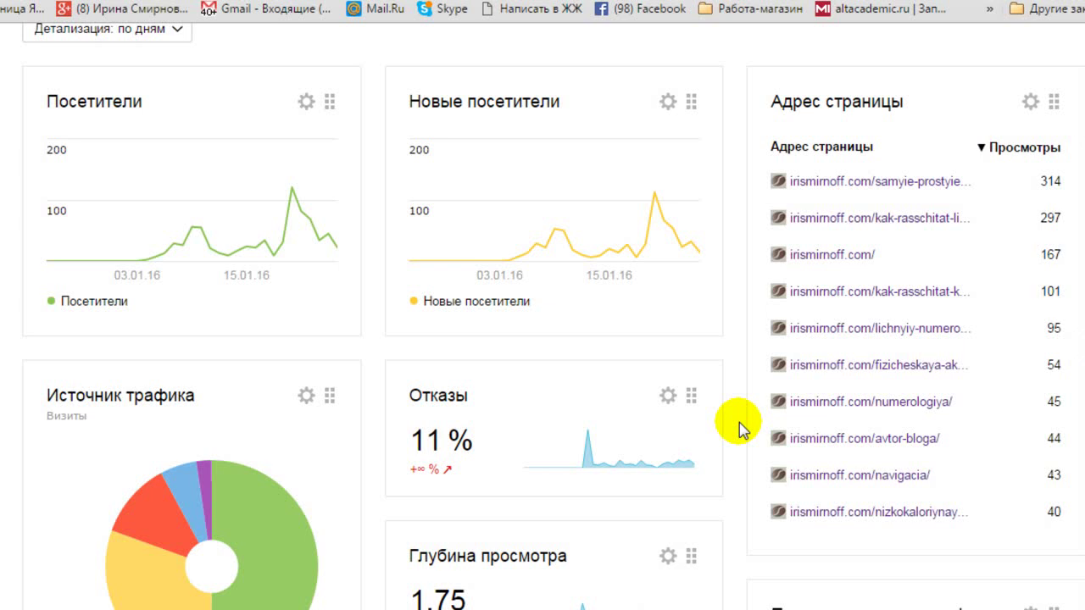
{"action": "scroll", "coordinate": [739, 422], "scroll_direction": "up", "scroll_amount": 1}
{"action": "scroll", "coordinate": [739, 423], "scroll_direction": "up", "scroll_amount": 1}
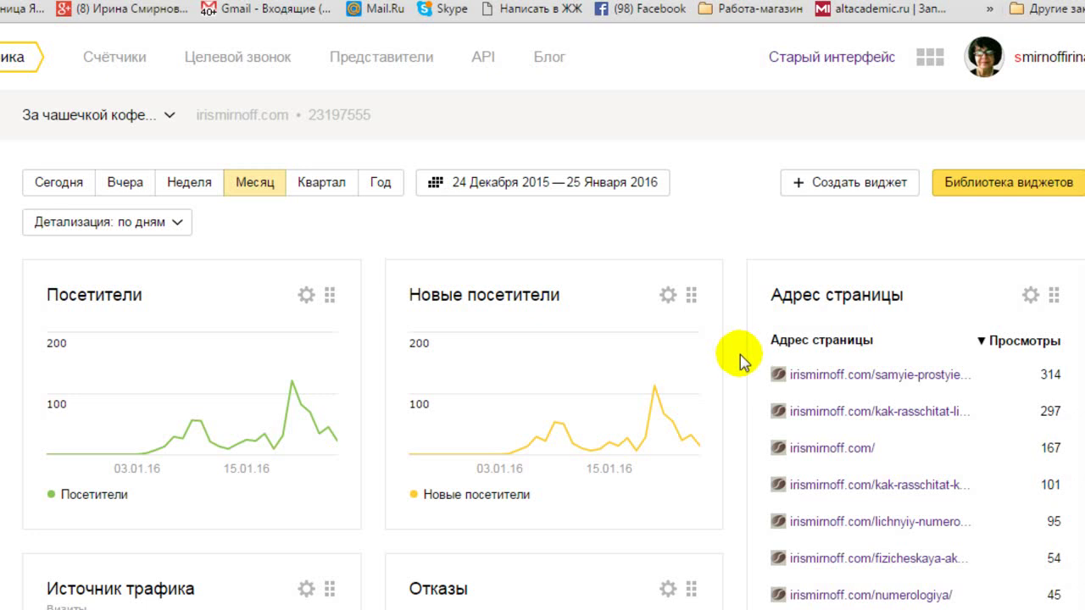
{"action": "left_click", "coordinate": [1003, 193]}
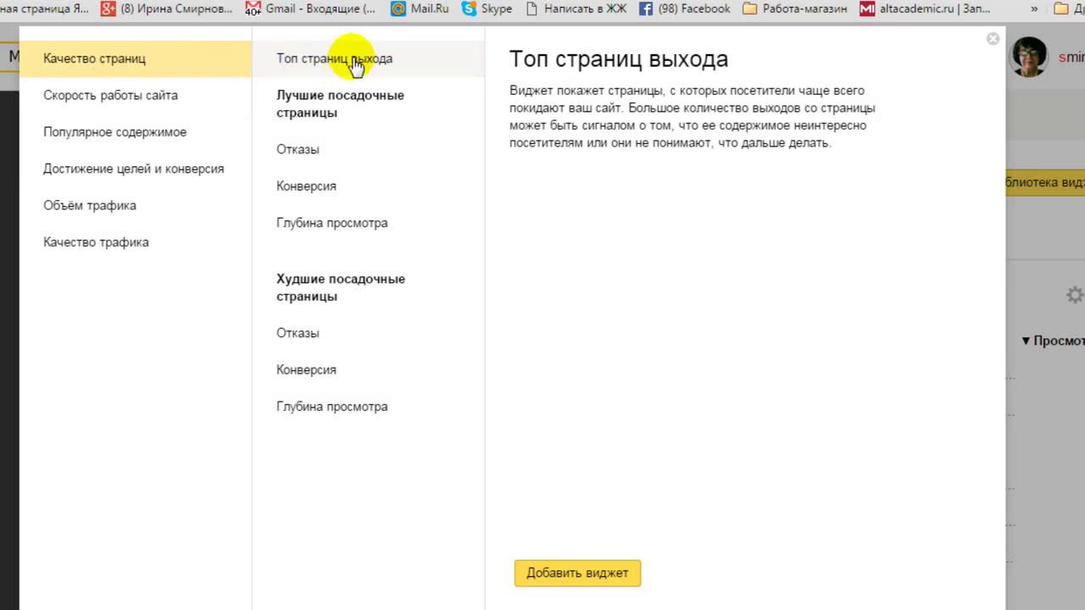
{"action": "left_click", "coordinate": [161, 99]}
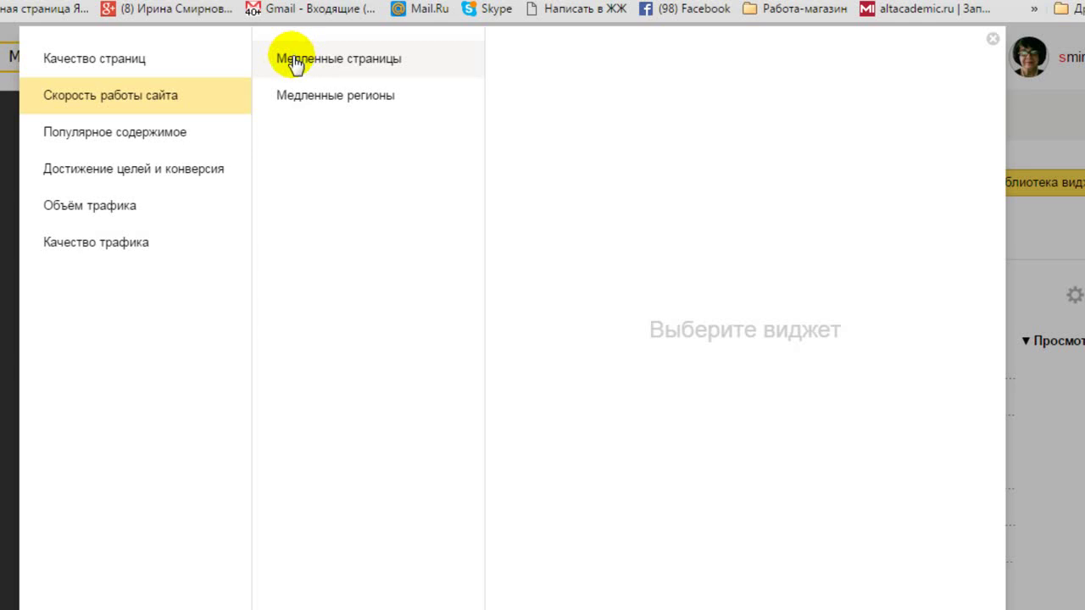
{"action": "mouse_move", "coordinate": [153, 138]}
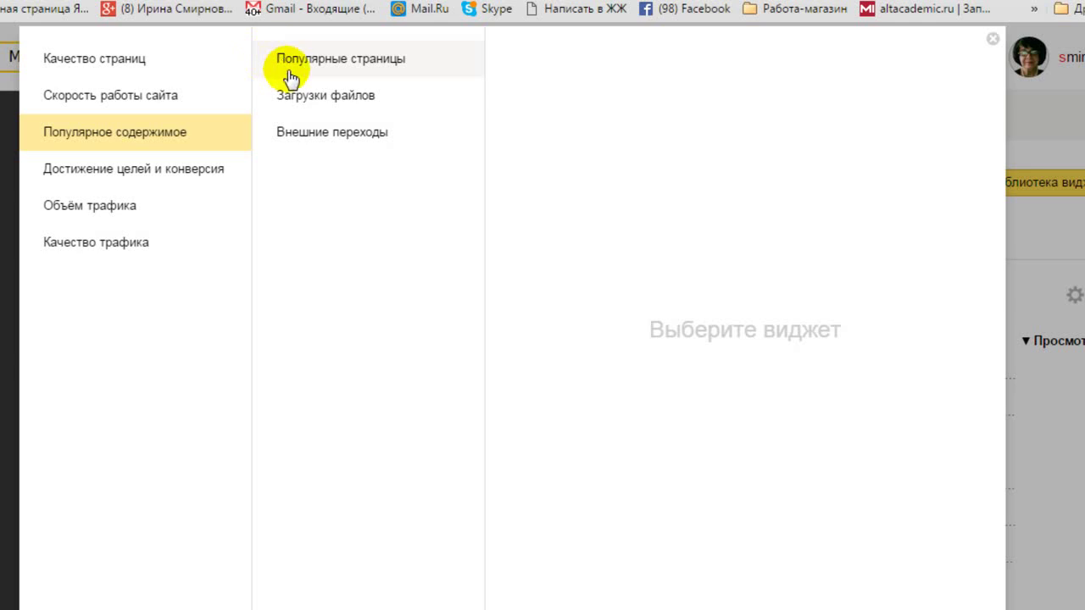
{"action": "mouse_move", "coordinate": [148, 174]}
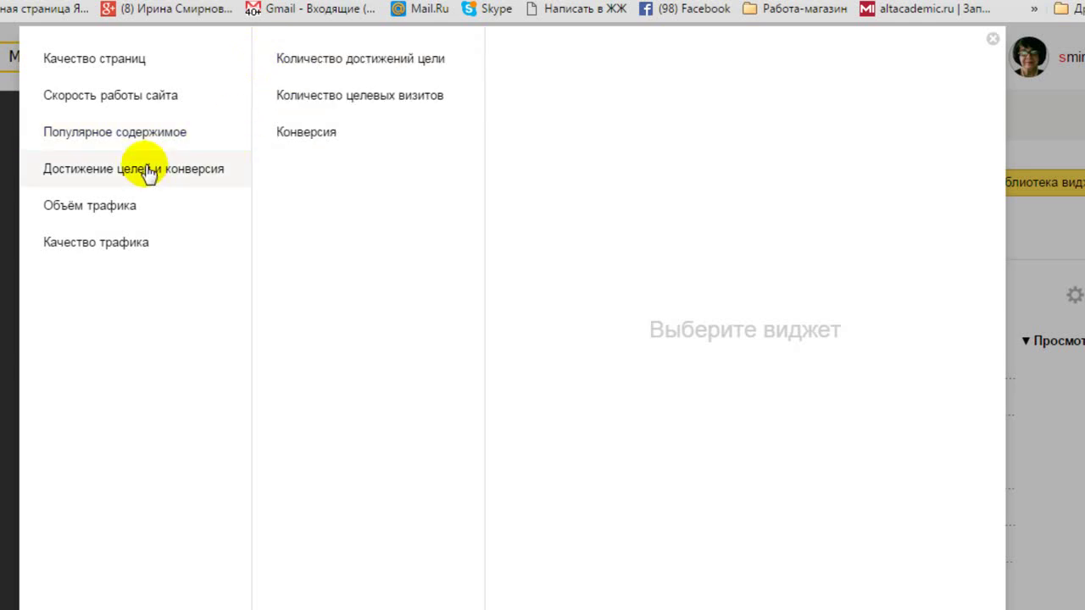
- Add an Объём трафика widget with absolute values По источникам for the Поисковые системы source group
{"action": "mouse_move", "coordinate": [138, 210]}
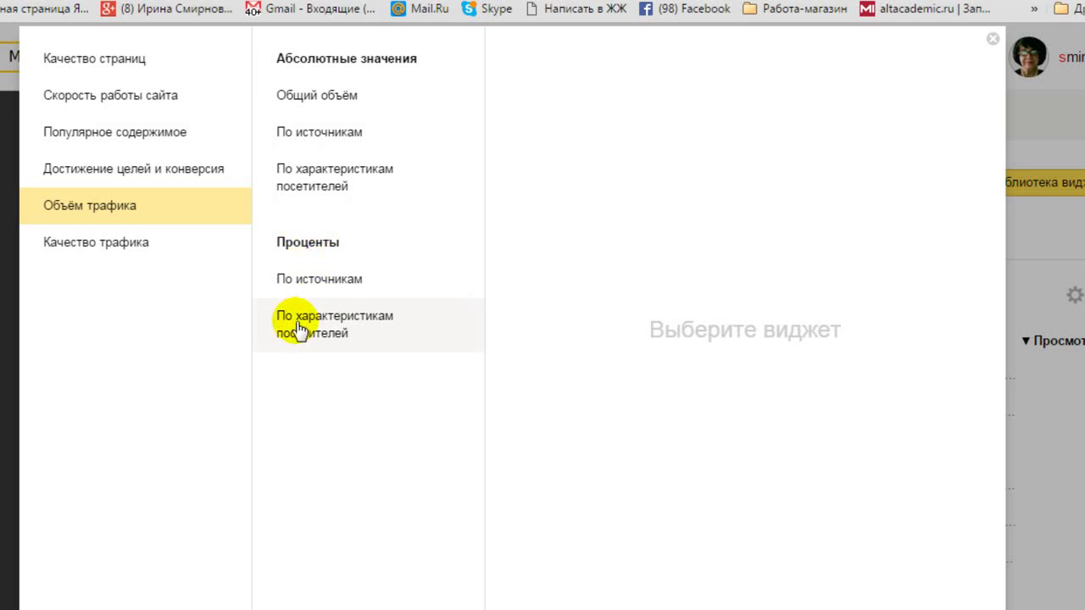
{"action": "left_click", "coordinate": [322, 135]}
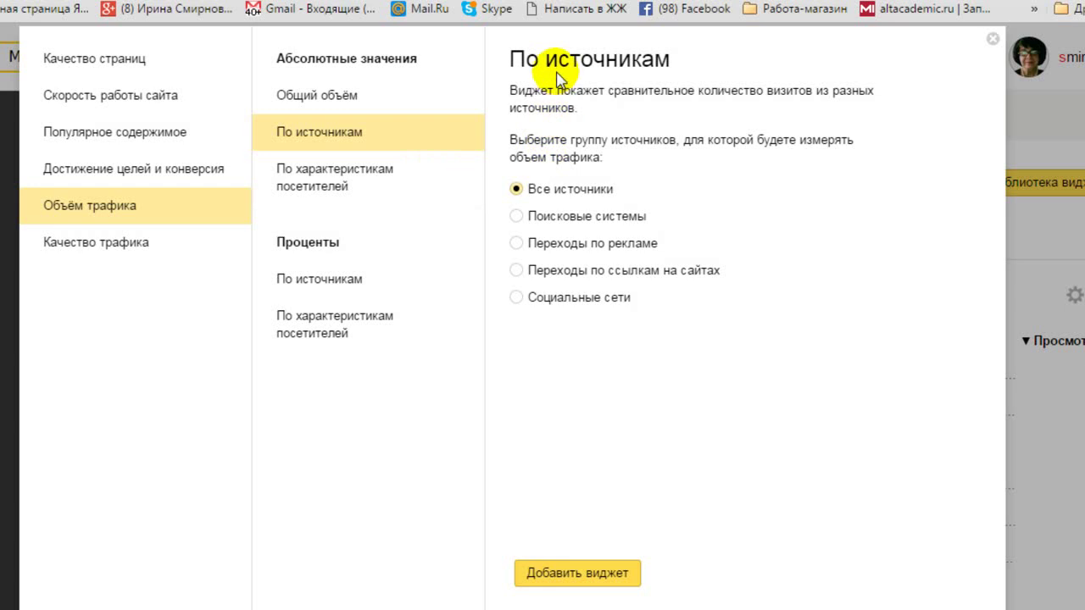
{"action": "left_click", "coordinate": [516, 217]}
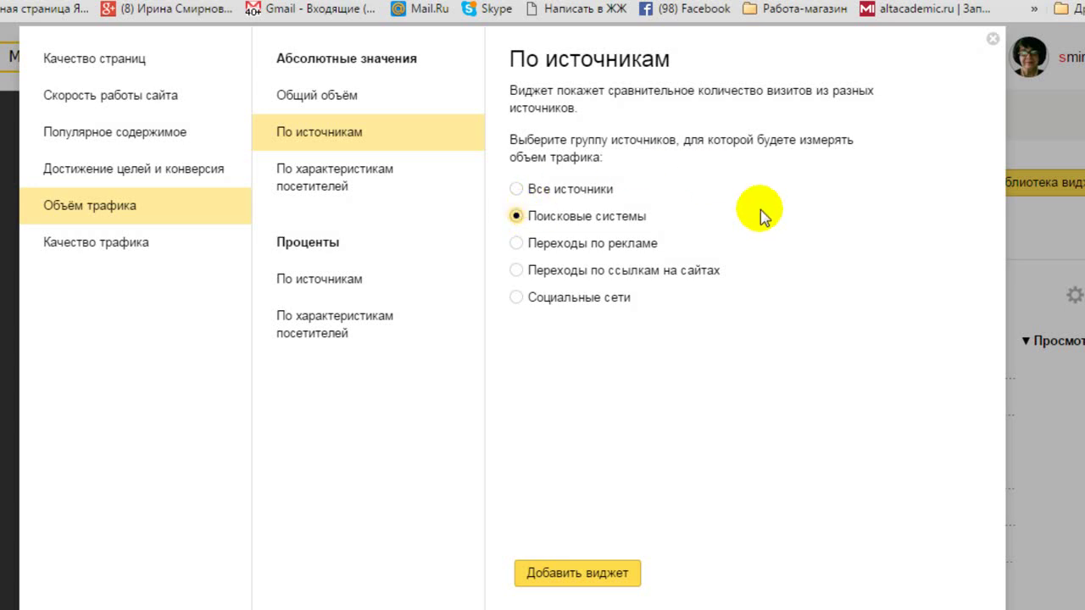
{"action": "left_click", "coordinate": [574, 574]}
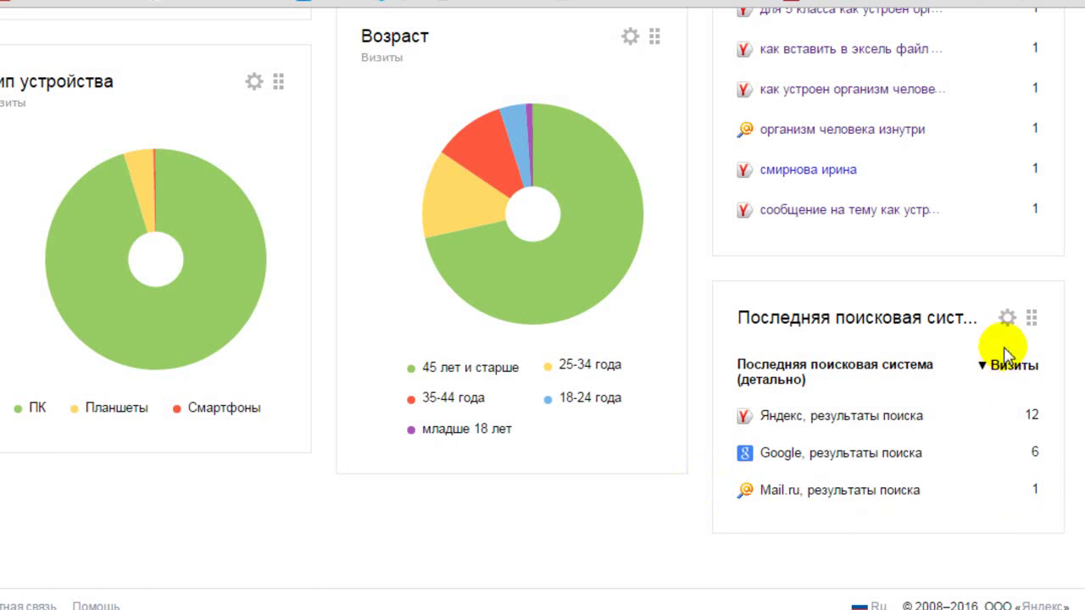
- Review the settings of the new search engine table widget, closing and reopening them
{"action": "left_click", "coordinate": [1006, 318]}
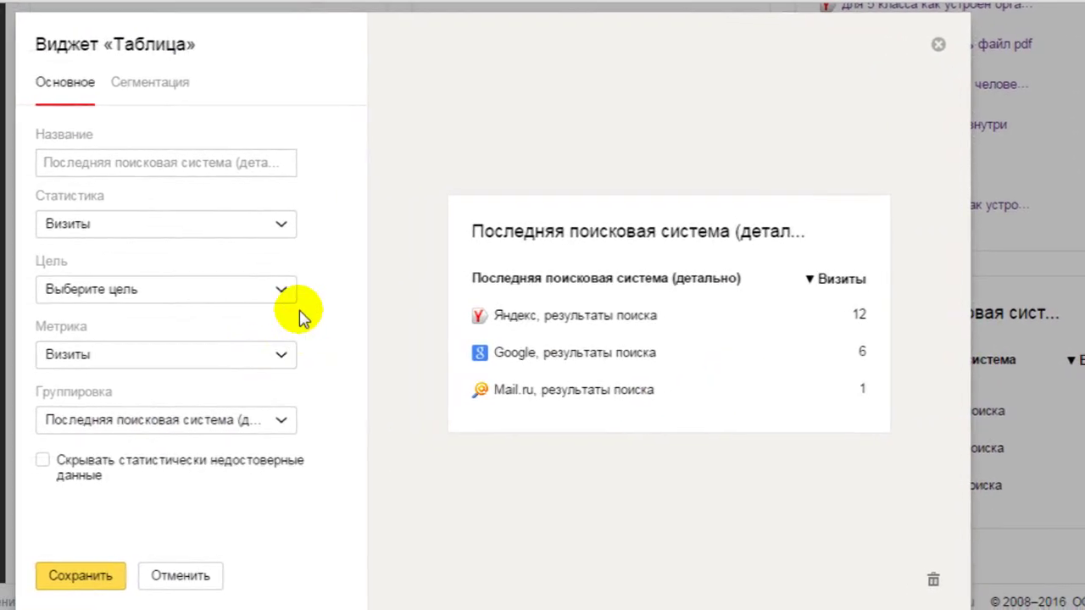
{"action": "left_click", "coordinate": [940, 44]}
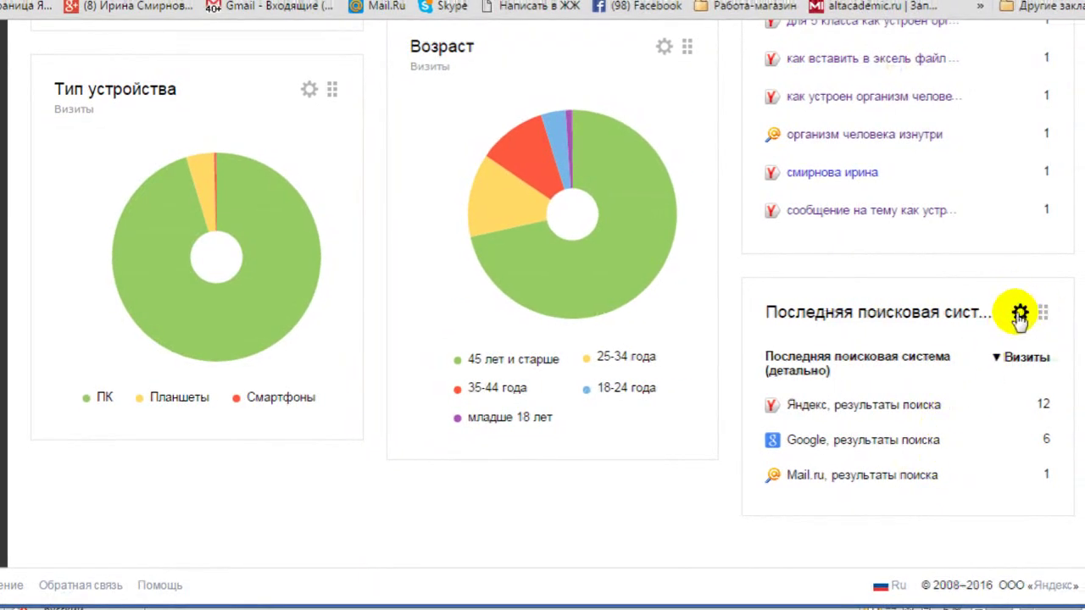
{"action": "left_click", "coordinate": [1020, 314]}
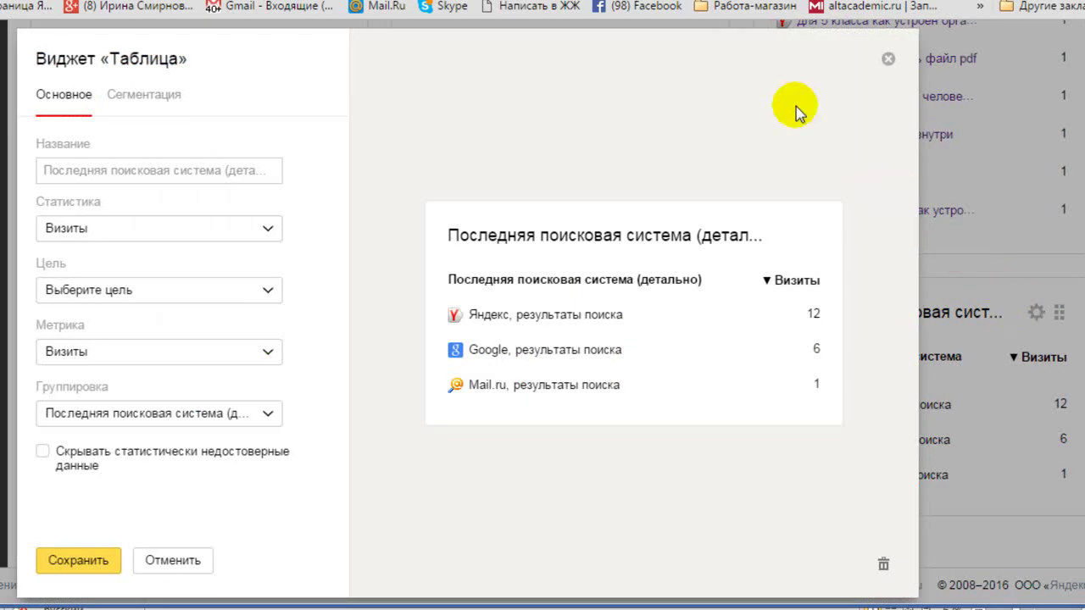
- Set the search engine table widget's metric to Посетители and save the widget
{"action": "left_click", "coordinate": [268, 231]}
{"action": "left_click", "coordinate": [268, 230]}
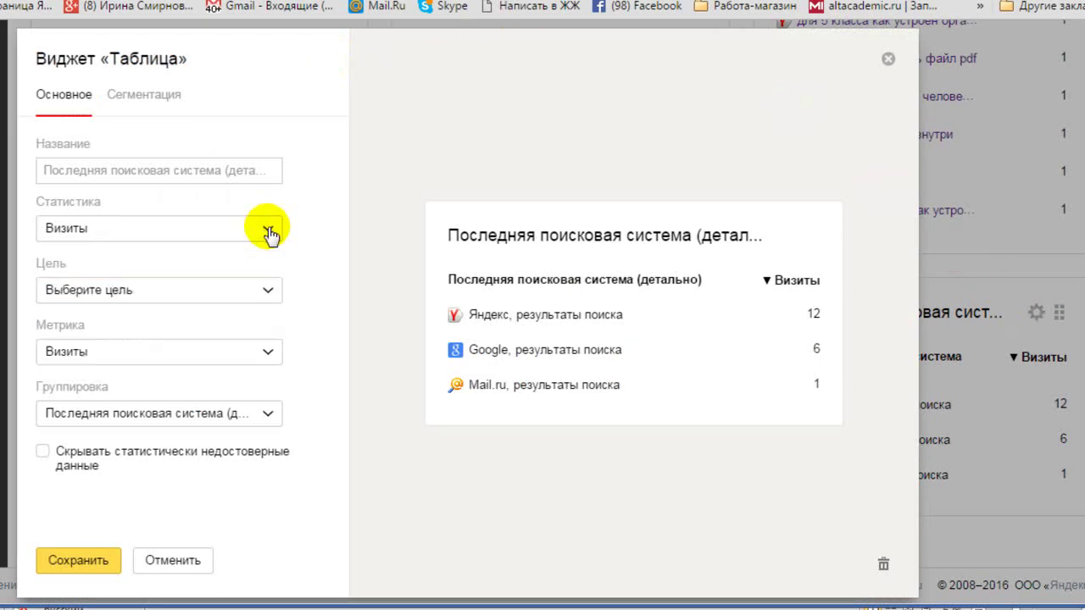
{"action": "left_click", "coordinate": [268, 295]}
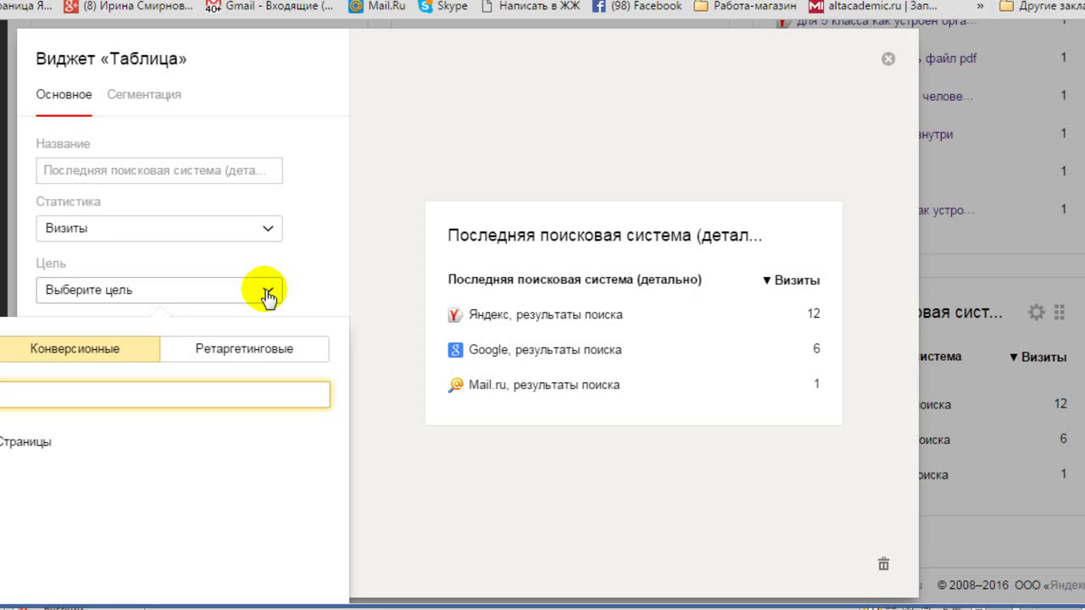
{"action": "left_click", "coordinate": [268, 293]}
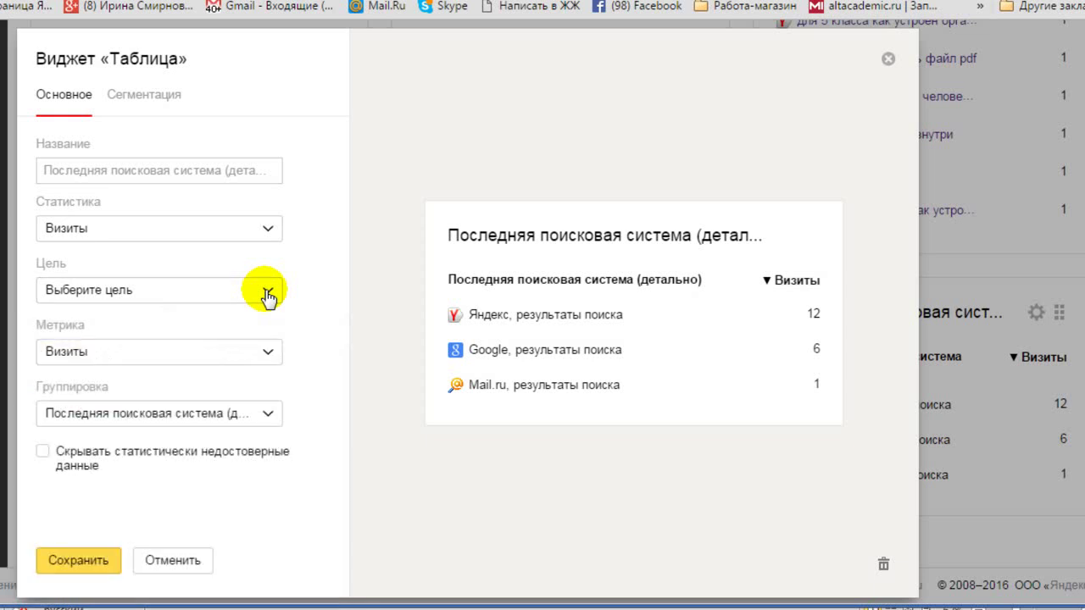
{"action": "left_click", "coordinate": [268, 353]}
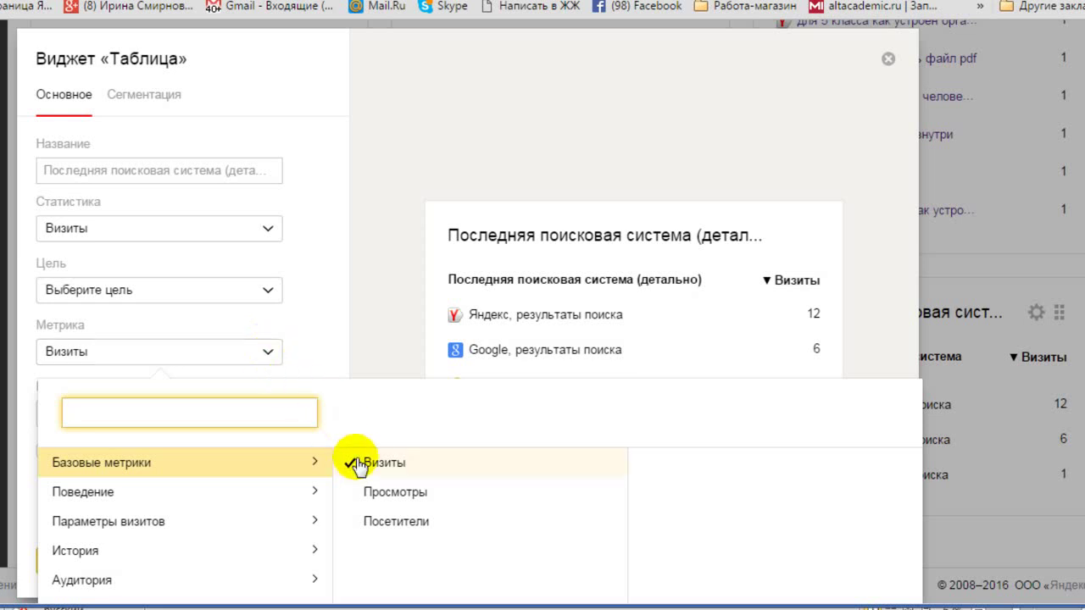
{"action": "left_click", "coordinate": [393, 520]}
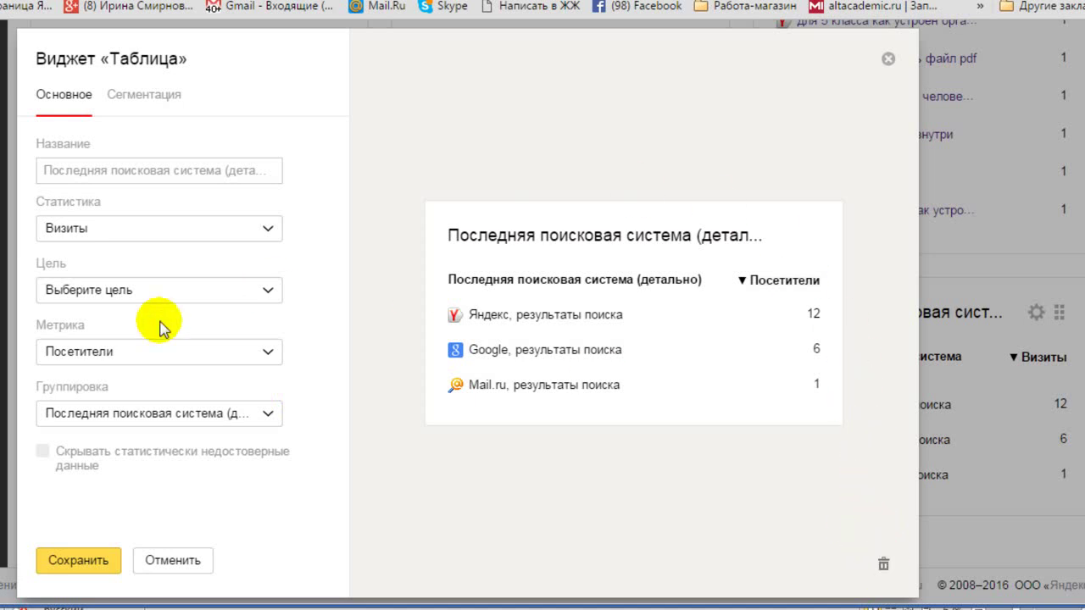
{"action": "left_click", "coordinate": [77, 560]}
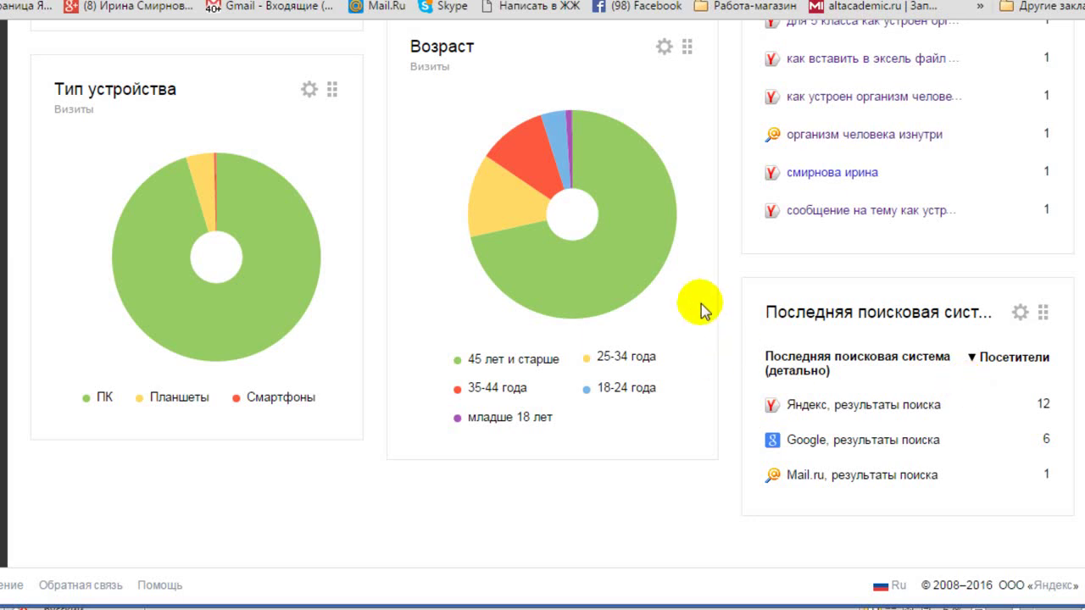
- Move the search engine widget up the summary, placing it above the Адрес страницы widget beside Новые посетители
{"action": "scroll", "coordinate": [698, 308], "scroll_direction": "up", "scroll_amount": 2}
{"action": "left_click_drag", "start_coordinate": [1047, 507], "coordinate": [709, 186]}
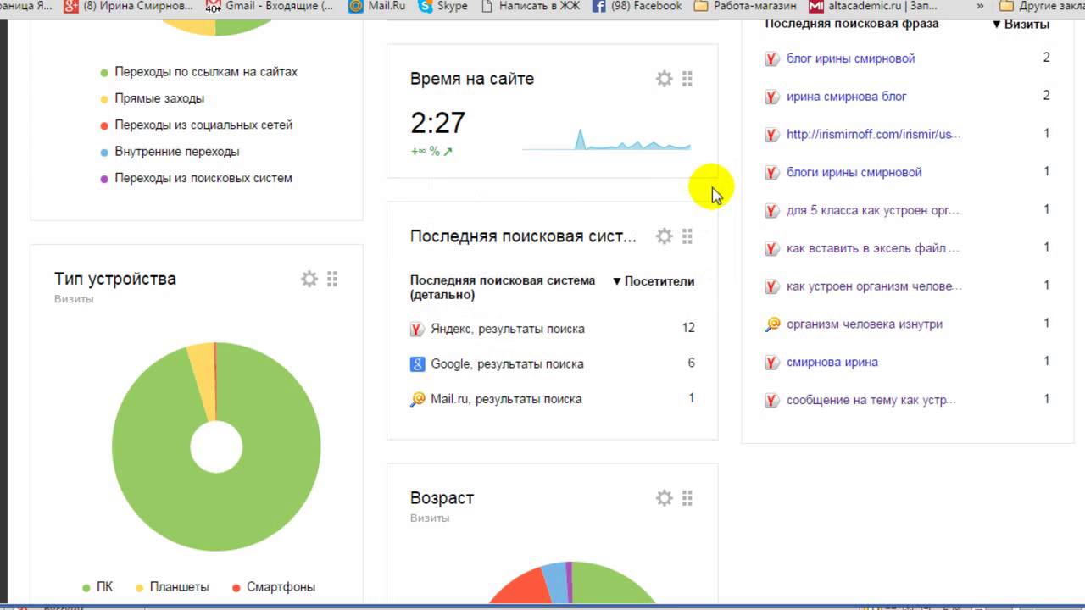
{"action": "scroll", "coordinate": [734, 227], "scroll_direction": "up", "scroll_amount": 2}
{"action": "left_click_drag", "start_coordinate": [690, 426], "coordinate": [1019, 122]}
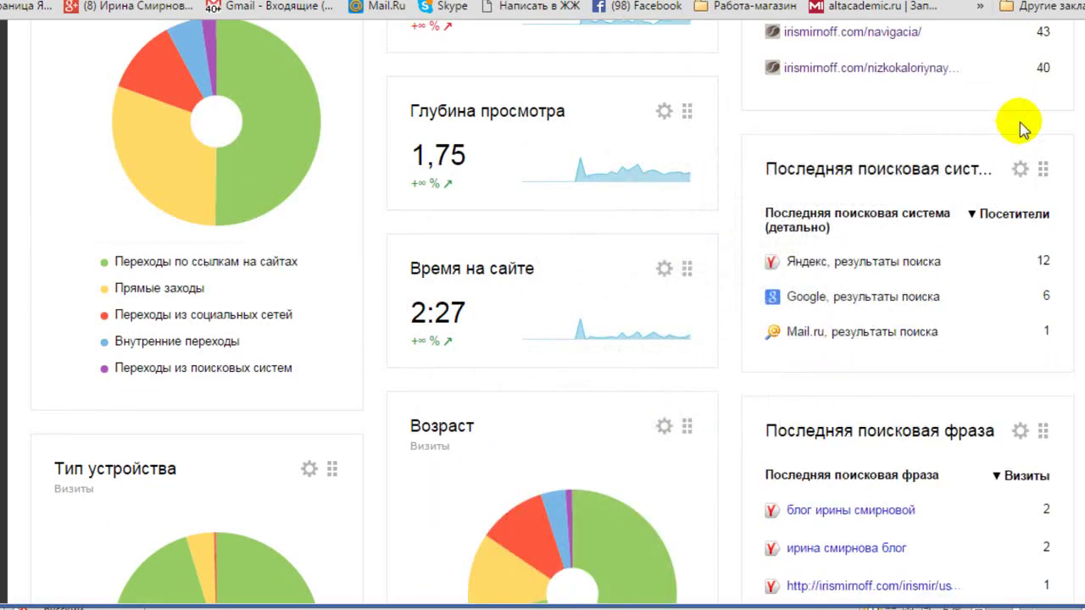
{"action": "scroll", "coordinate": [1013, 224], "scroll_direction": "up", "scroll_amount": 1}
{"action": "scroll", "coordinate": [1043, 254], "scroll_direction": "up", "scroll_amount": 1}
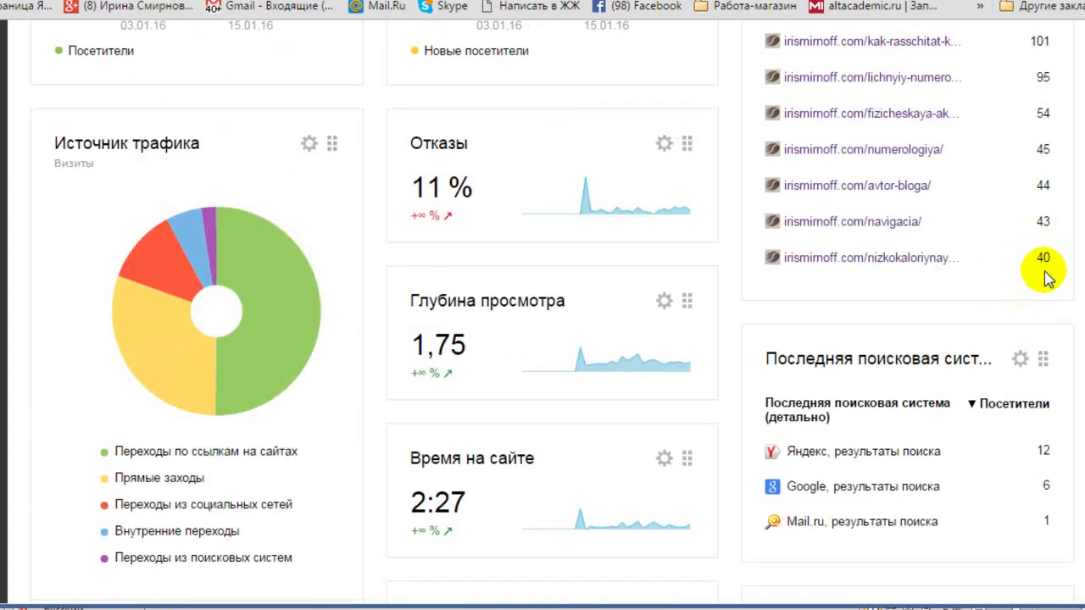
{"action": "left_click_drag", "start_coordinate": [1043, 357], "coordinate": [717, 73]}
{"action": "scroll", "coordinate": [767, 199], "scroll_direction": "up", "scroll_amount": 2}
{"action": "left_click_drag", "start_coordinate": [688, 332], "coordinate": [920, 58]}
{"action": "scroll", "coordinate": [958, 39], "scroll_direction": "up", "scroll_amount": 1}
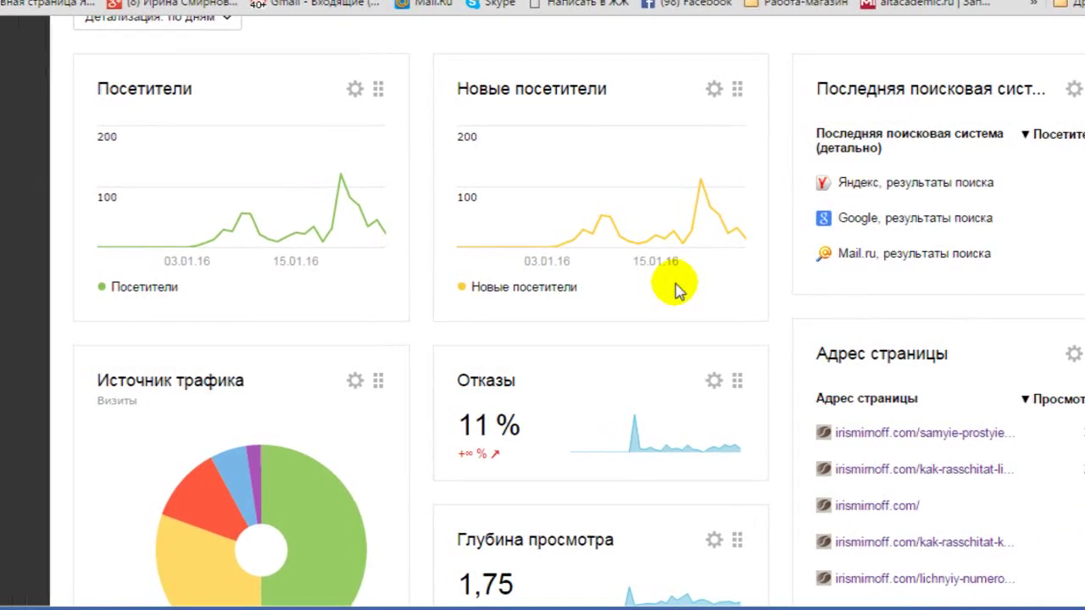
- Look through the report categories, open the standard Источники report Социальные сети, and review its visits chart and table
{"action": "left_click", "coordinate": [92, 74]}
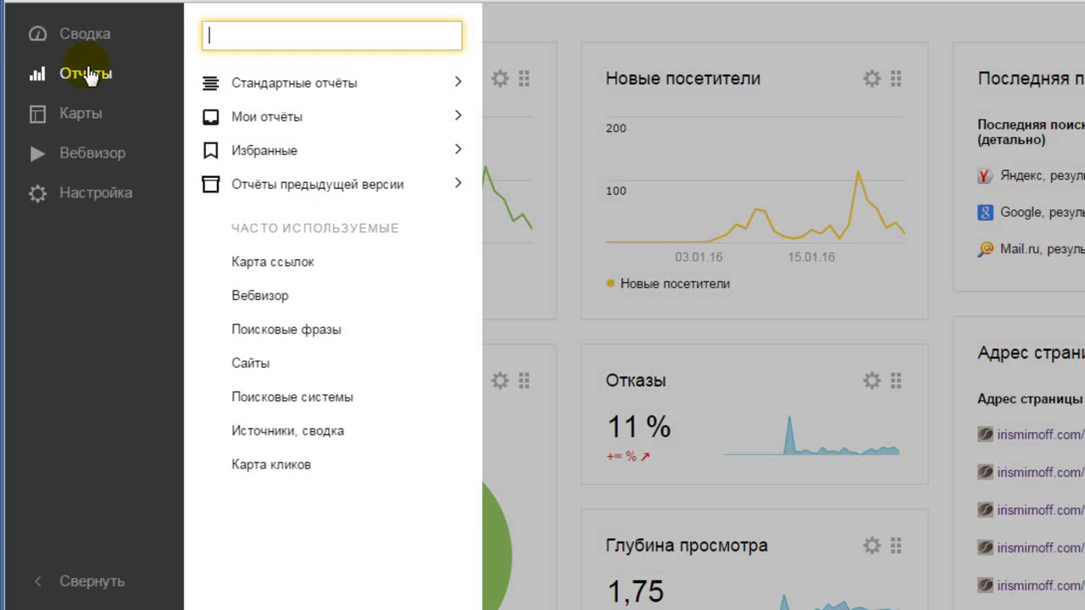
{"action": "mouse_move", "coordinate": [266, 89]}
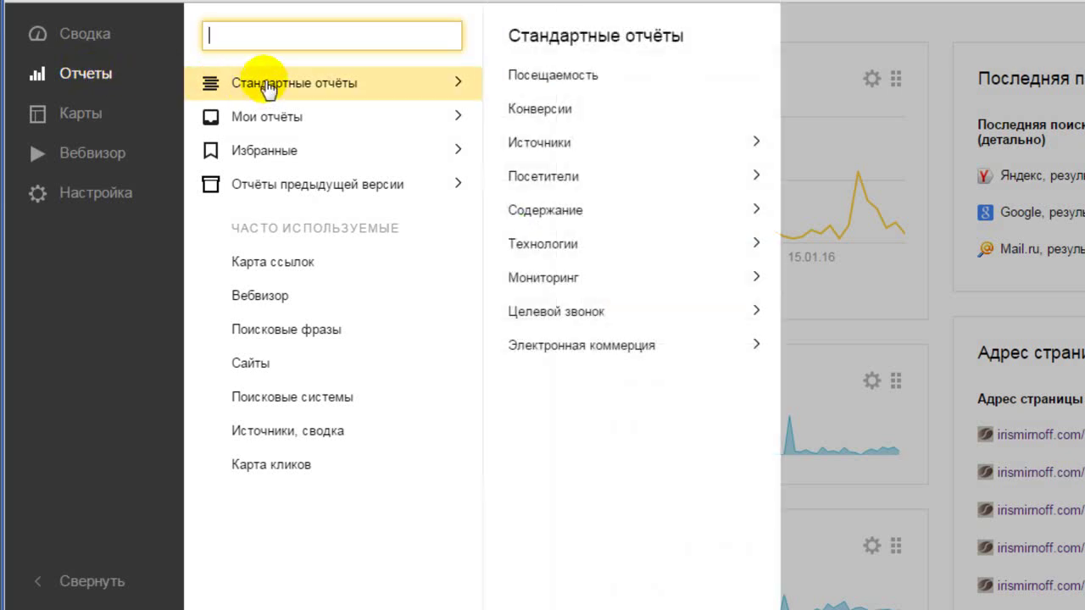
{"action": "mouse_move", "coordinate": [273, 123]}
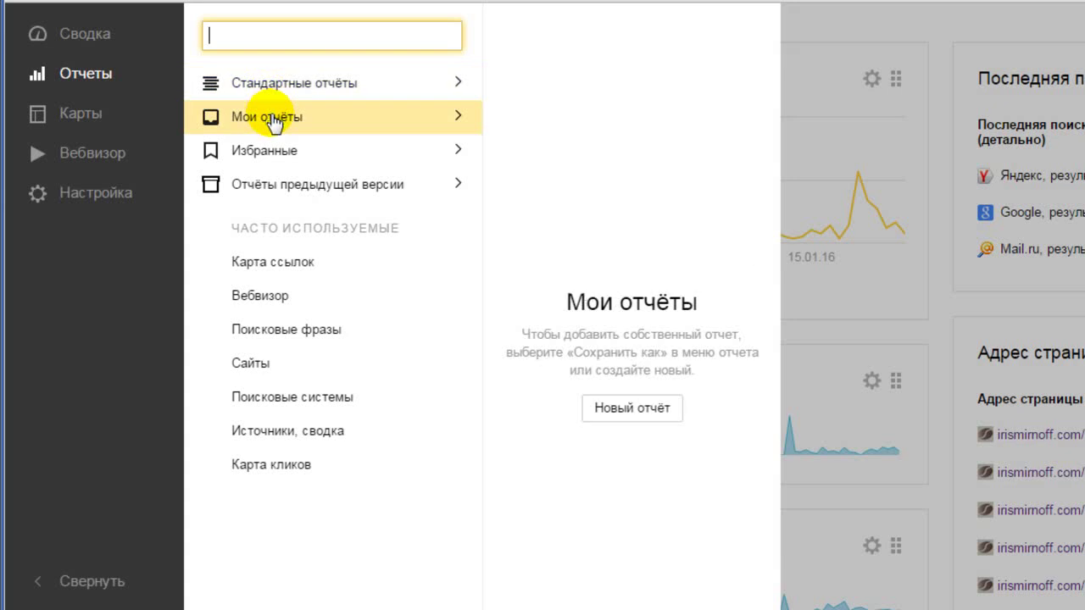
{"action": "mouse_move", "coordinate": [276, 156]}
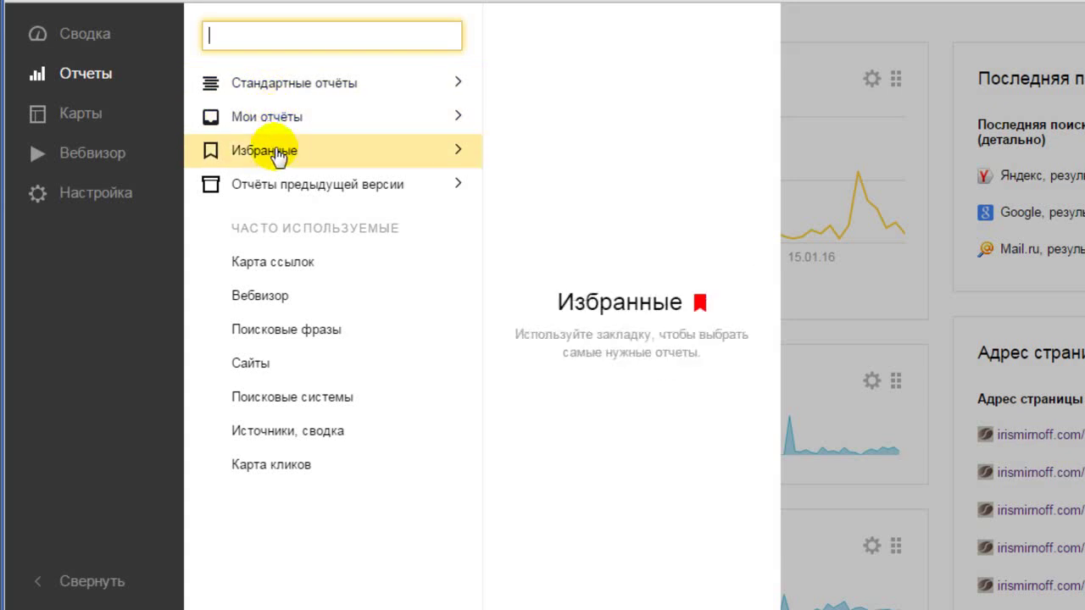
{"action": "mouse_move", "coordinate": [278, 178]}
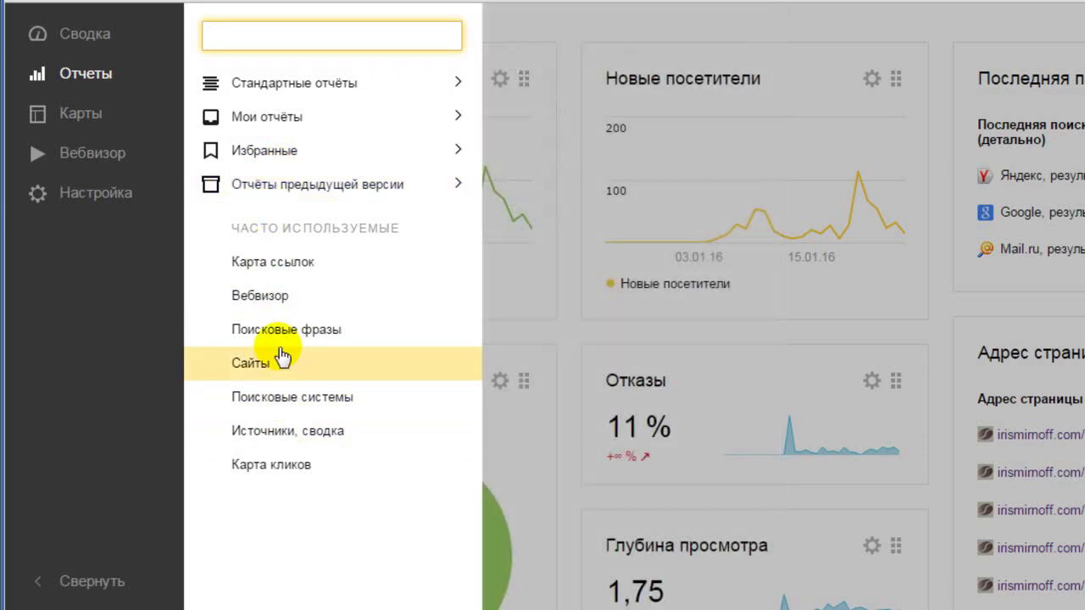
{"action": "mouse_move", "coordinate": [452, 87]}
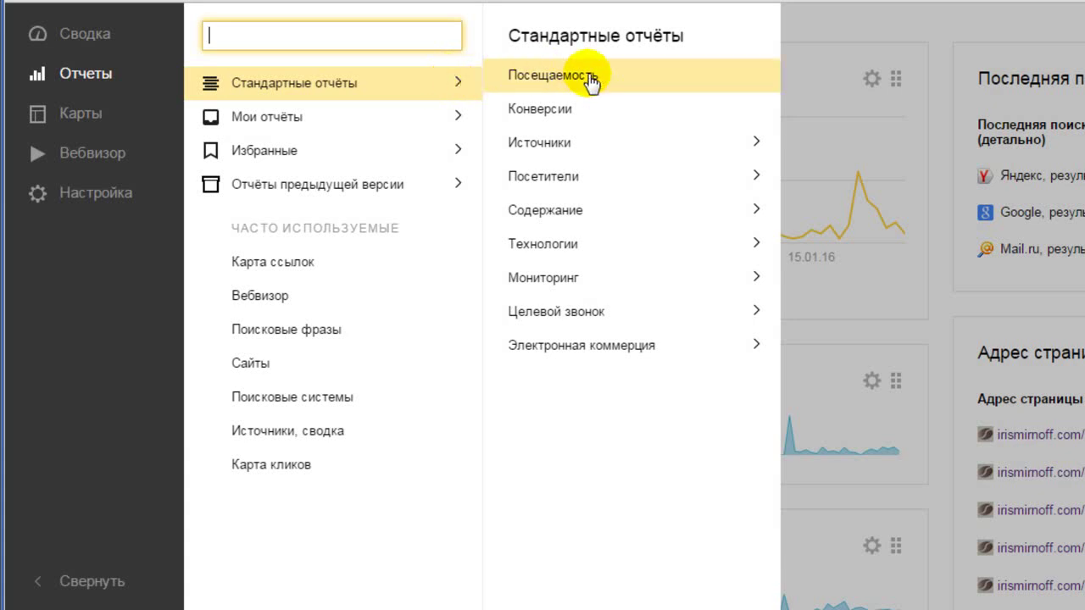
{"action": "mouse_move", "coordinate": [583, 142]}
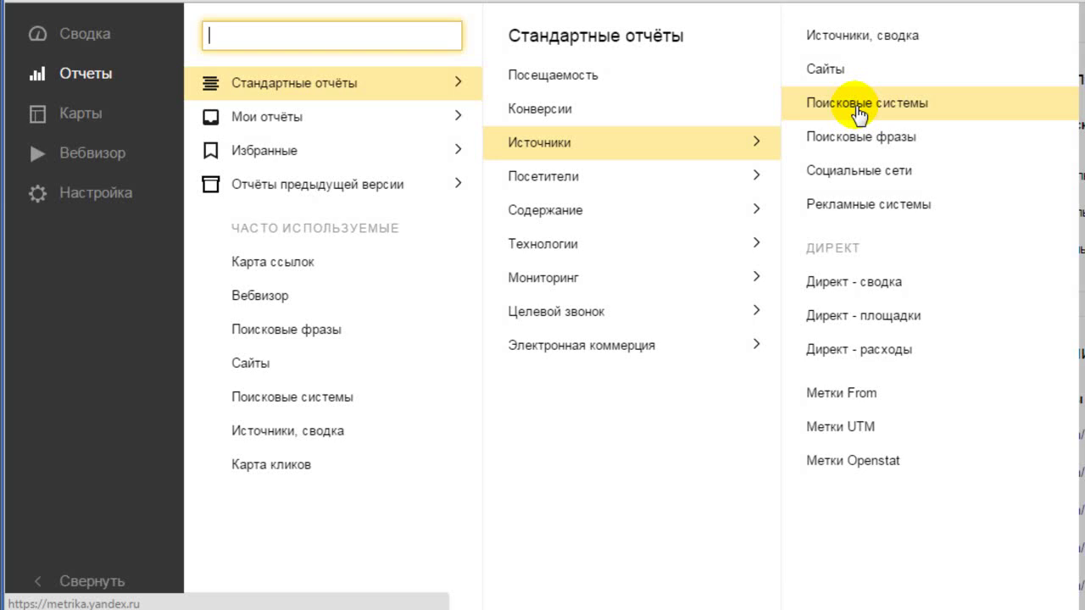
{"action": "left_click", "coordinate": [864, 177]}
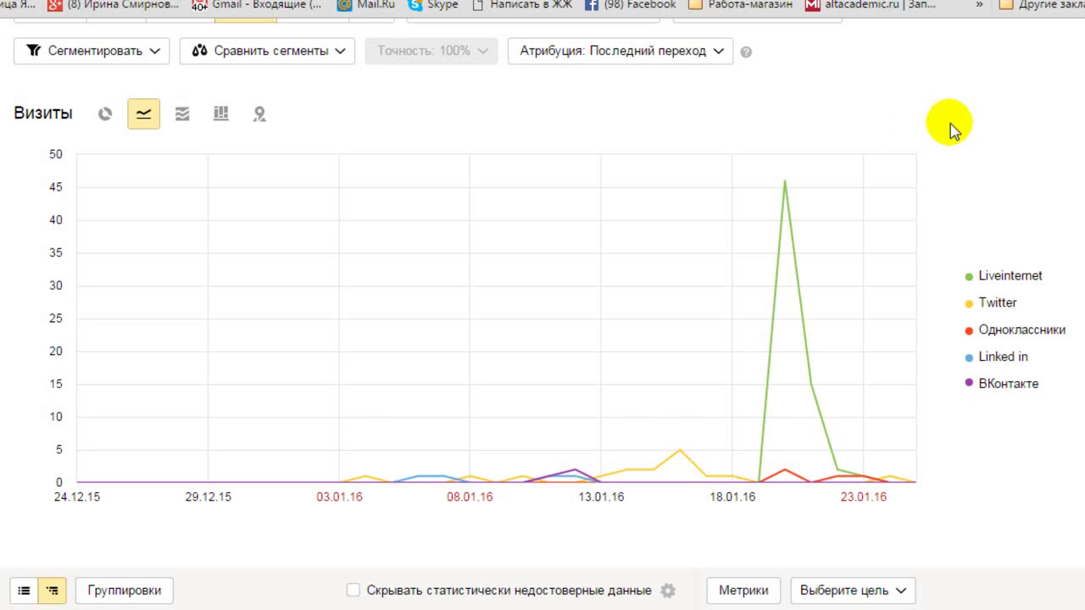
{"action": "scroll", "coordinate": [950, 122], "scroll_direction": "down", "scroll_amount": 5}
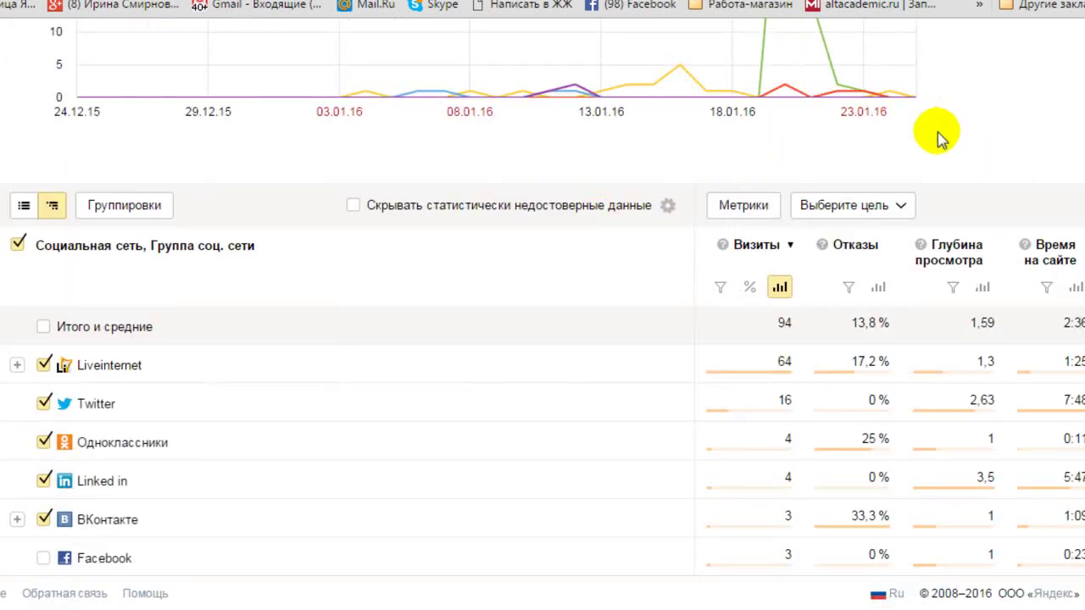
{"action": "scroll", "coordinate": [909, 145], "scroll_direction": "up", "scroll_amount": 6}
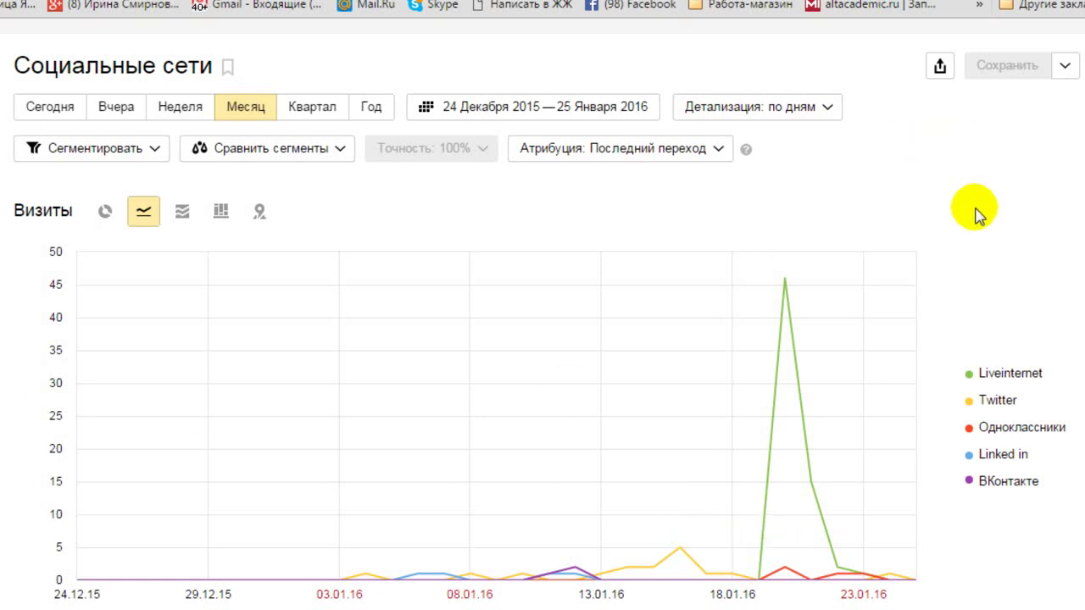
{"action": "scroll", "coordinate": [966, 208], "scroll_direction": "down", "scroll_amount": 6}
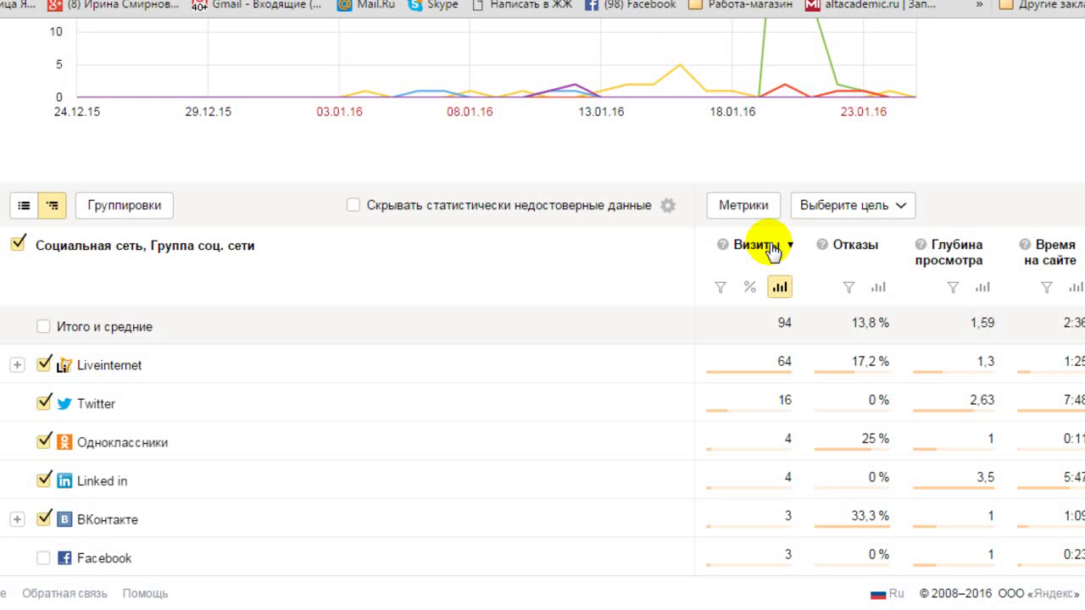
- Add the Посетители metric from Базовые метрики to the social networks table, and review the selected metrics again
{"action": "left_click", "coordinate": [737, 211]}
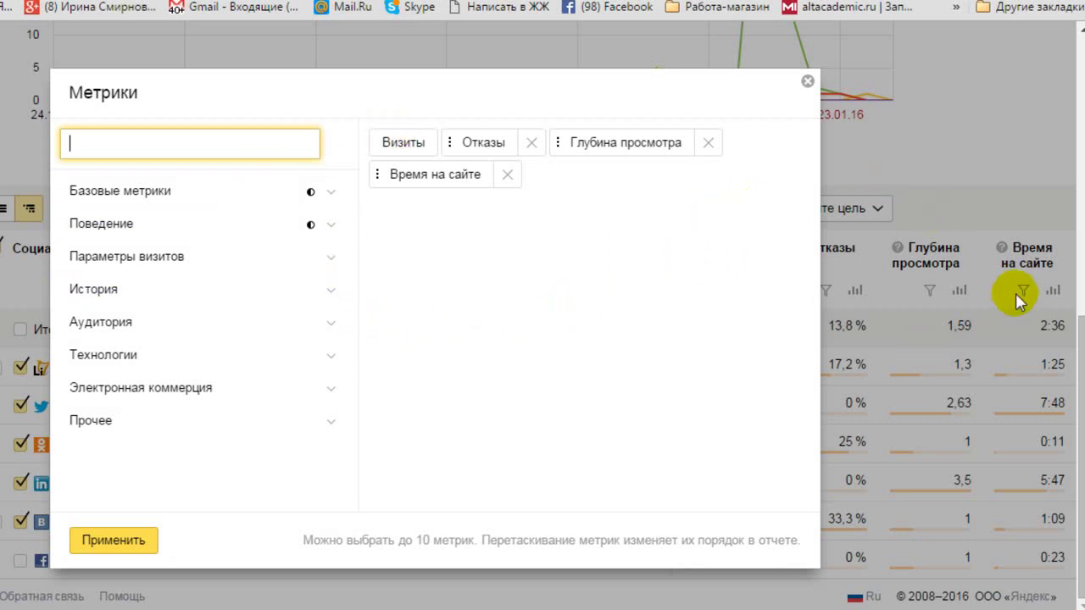
{"action": "left_click", "coordinate": [180, 200]}
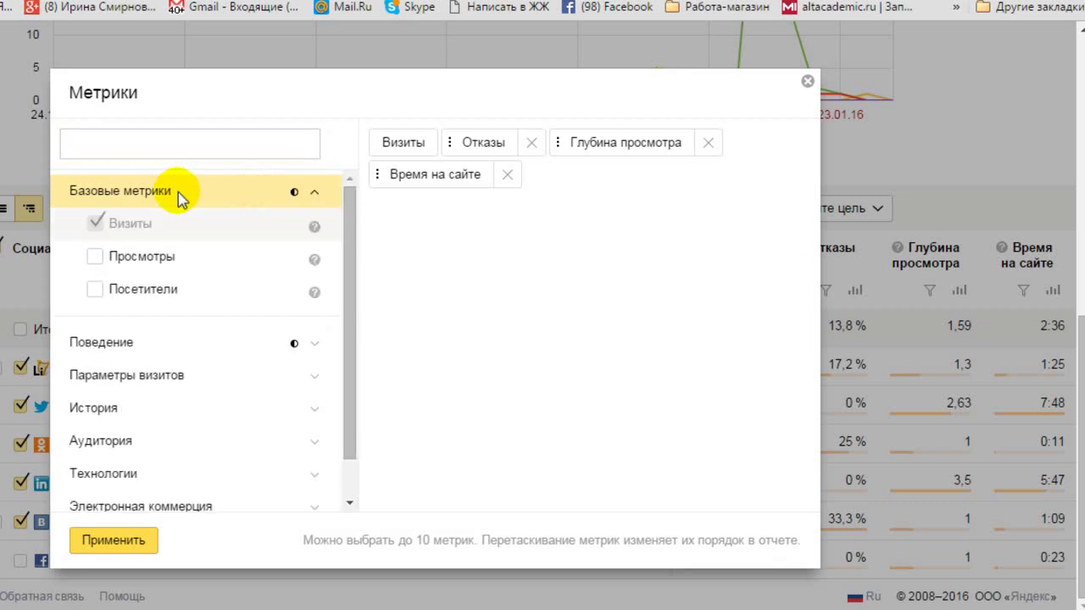
{"action": "left_click", "coordinate": [96, 291]}
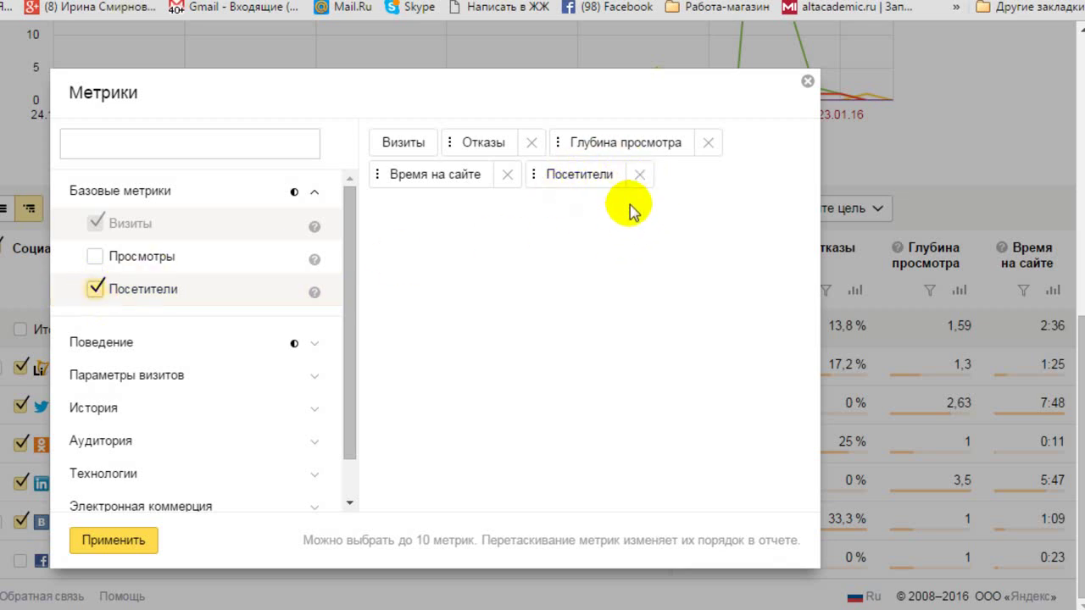
{"action": "left_click", "coordinate": [114, 543]}
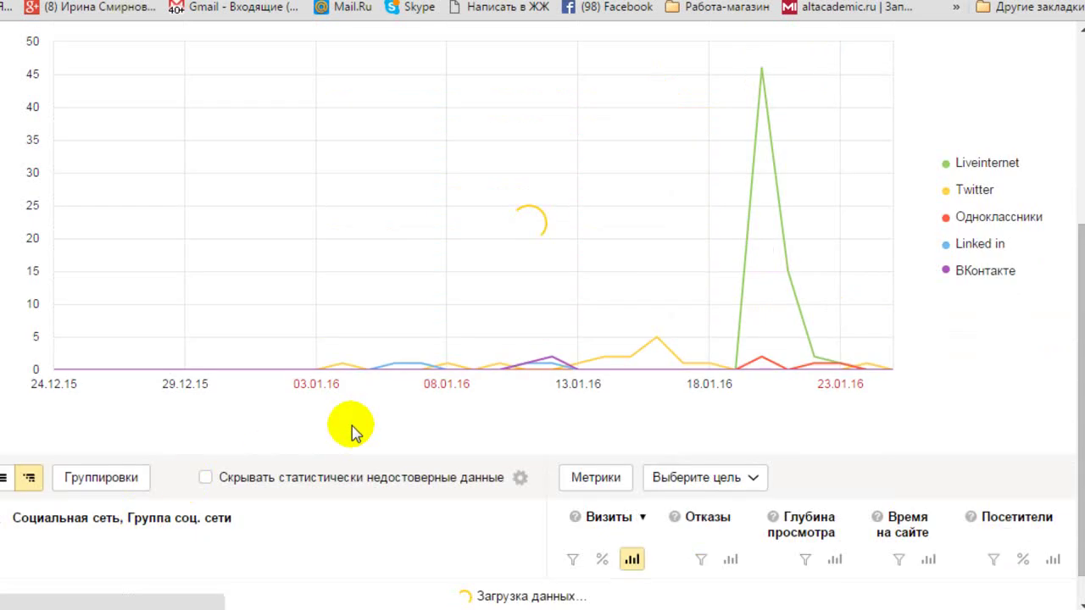
{"action": "scroll", "coordinate": [921, 328], "scroll_direction": "down", "scroll_amount": 3}
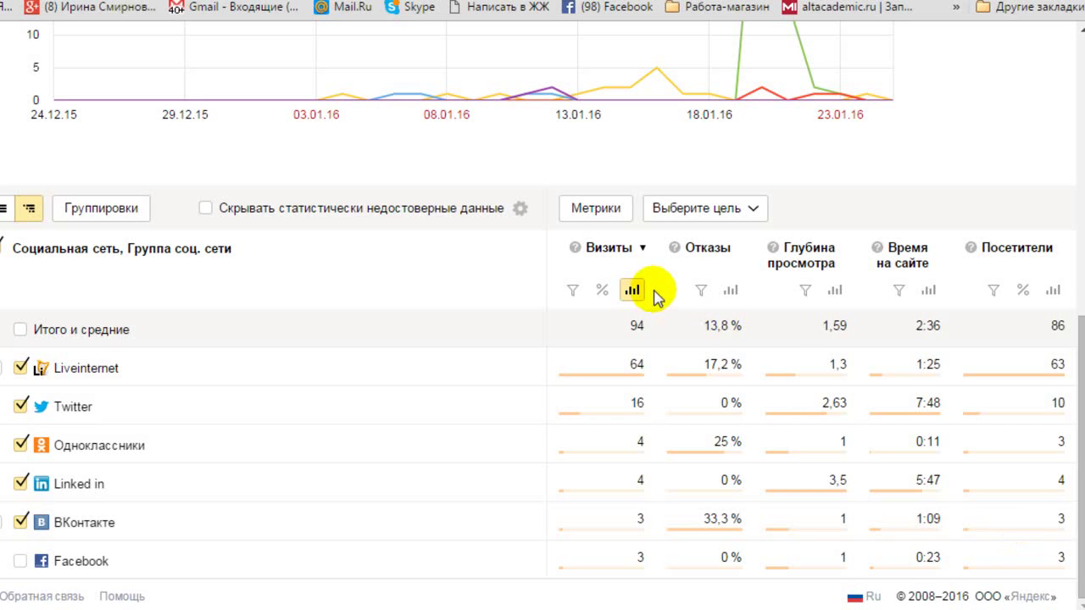
{"action": "left_click", "coordinate": [612, 212]}
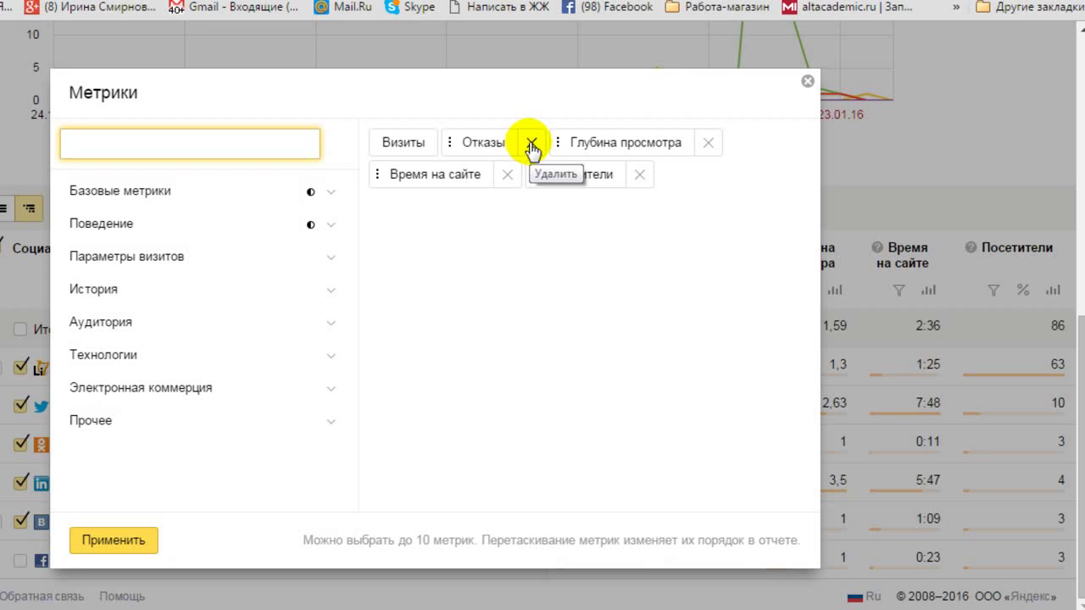
{"action": "left_click", "coordinate": [881, 161]}
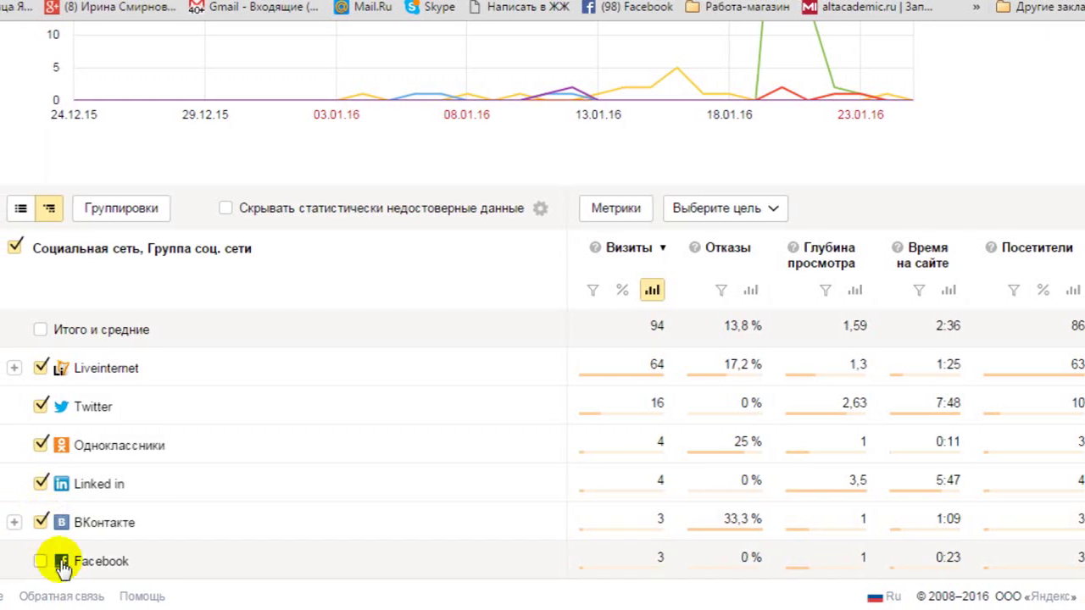
- Include Facebook in the social networks chart and expand the Liveinternet row to show its referring user pages
{"action": "left_click", "coordinate": [53, 562]}
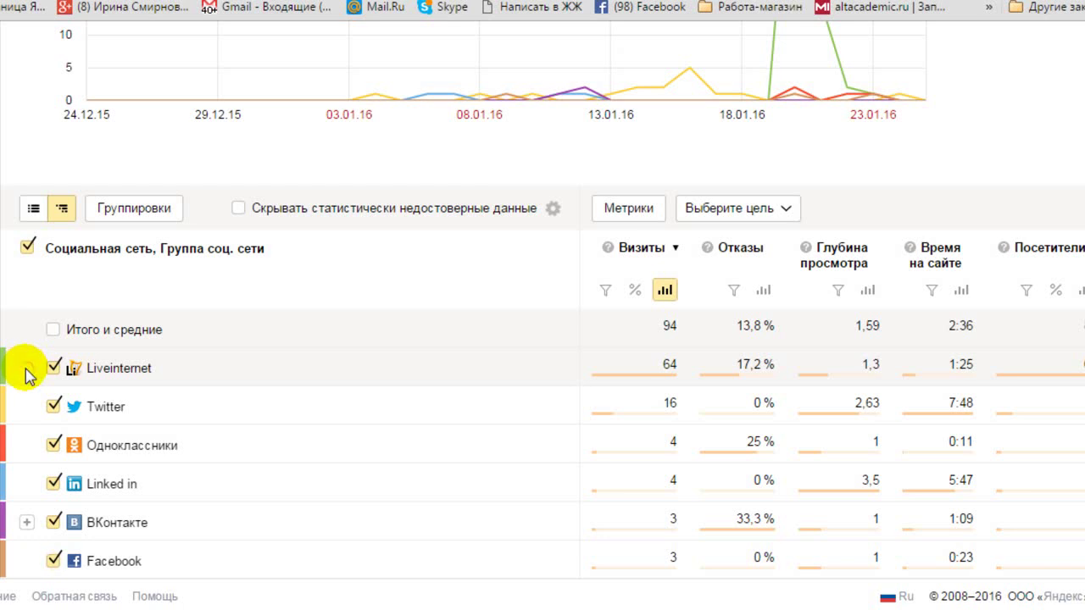
{"action": "left_click", "coordinate": [27, 370]}
{"action": "scroll", "coordinate": [268, 318], "scroll_direction": "down", "scroll_amount": 1}
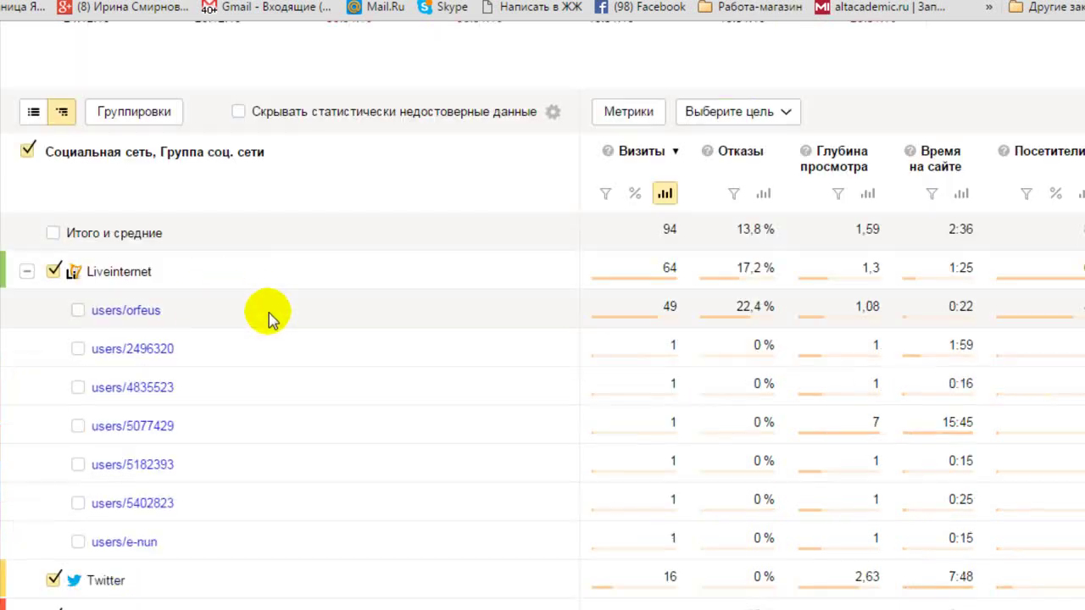
{"action": "scroll", "coordinate": [268, 318], "scroll_direction": "down", "scroll_amount": 1}
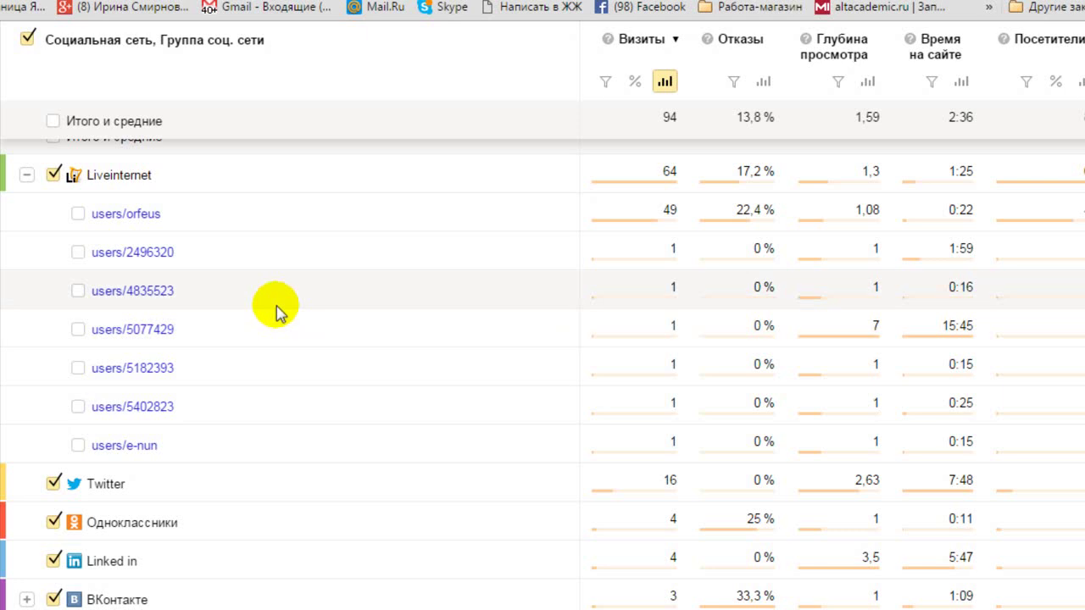
- Open the first referring user page under Liveinternet, look through it, and return to the social networks table
{"action": "left_click", "coordinate": [132, 214]}
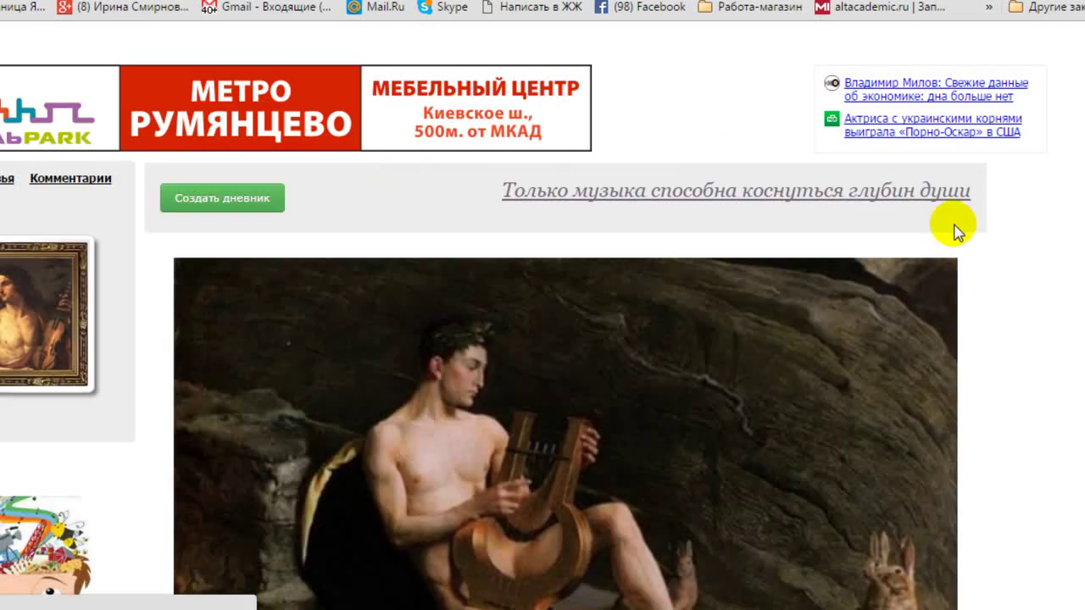
{"action": "scroll", "coordinate": [933, 238], "scroll_direction": "down", "scroll_amount": 4}
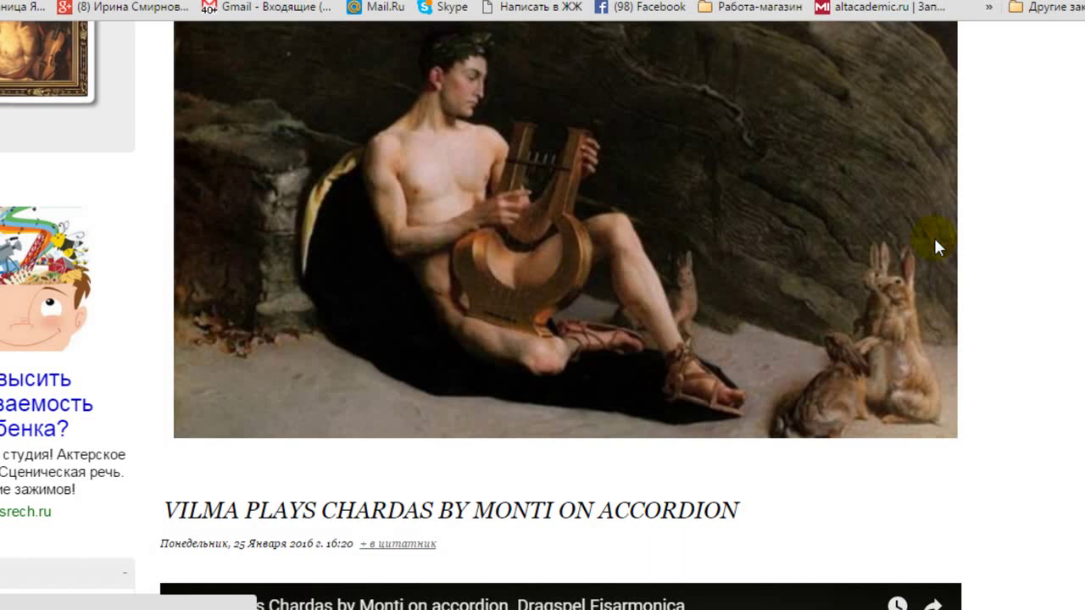
{"action": "scroll", "coordinate": [933, 238], "scroll_direction": "down", "scroll_amount": 2}
{"action": "scroll", "coordinate": [933, 237], "scroll_direction": "up", "scroll_amount": 5}
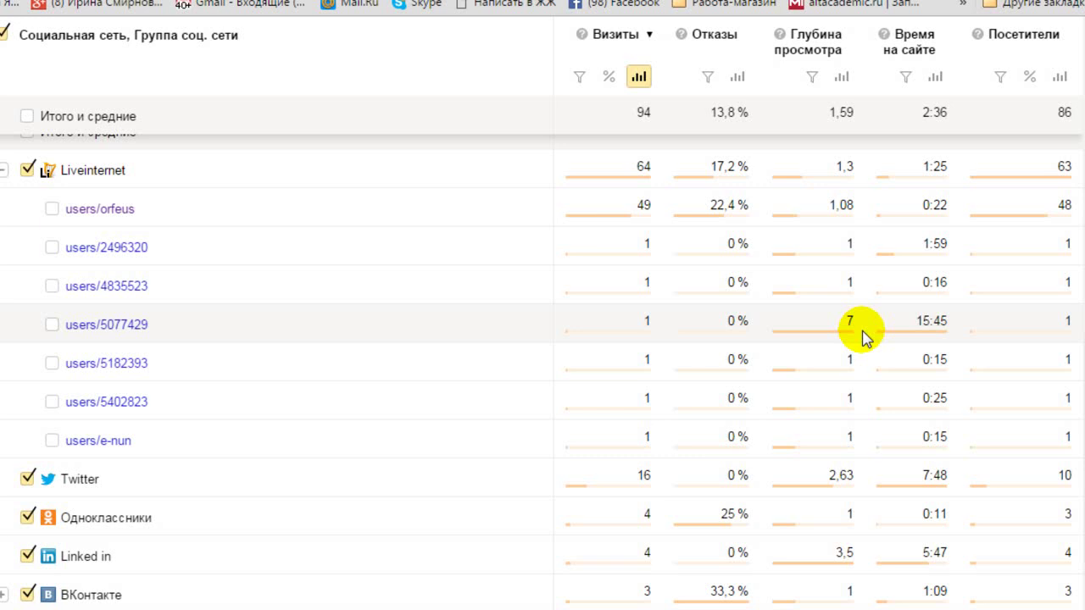
{"action": "scroll", "coordinate": [354, 341], "scroll_direction": "down", "scroll_amount": 1}
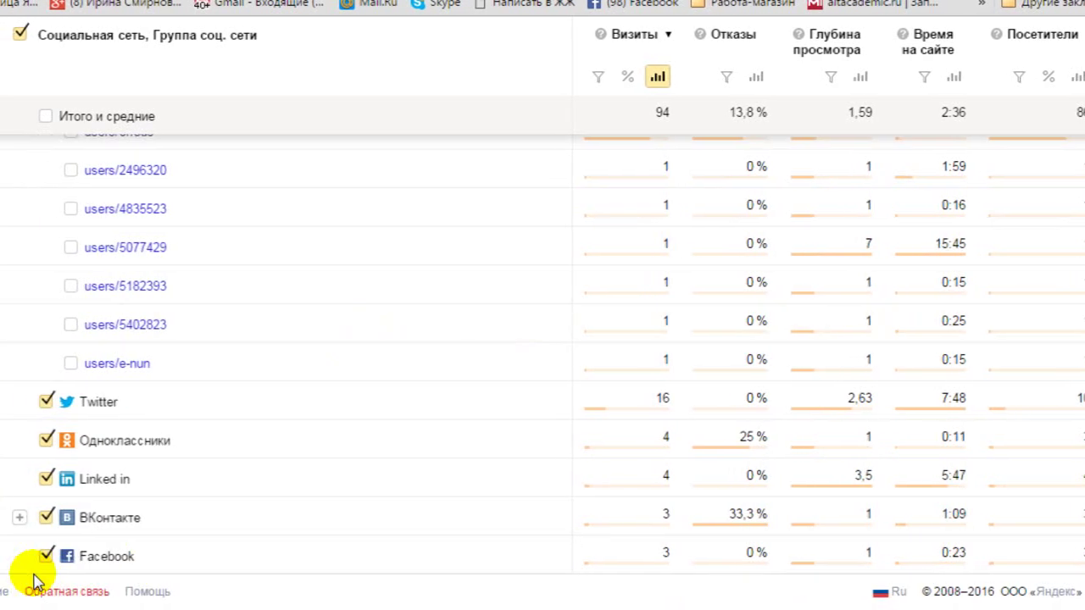
- Expand the ВКонтакте row in the social networks table and review its referring page and the Liveinternet user pages
{"action": "left_click", "coordinate": [19, 517]}
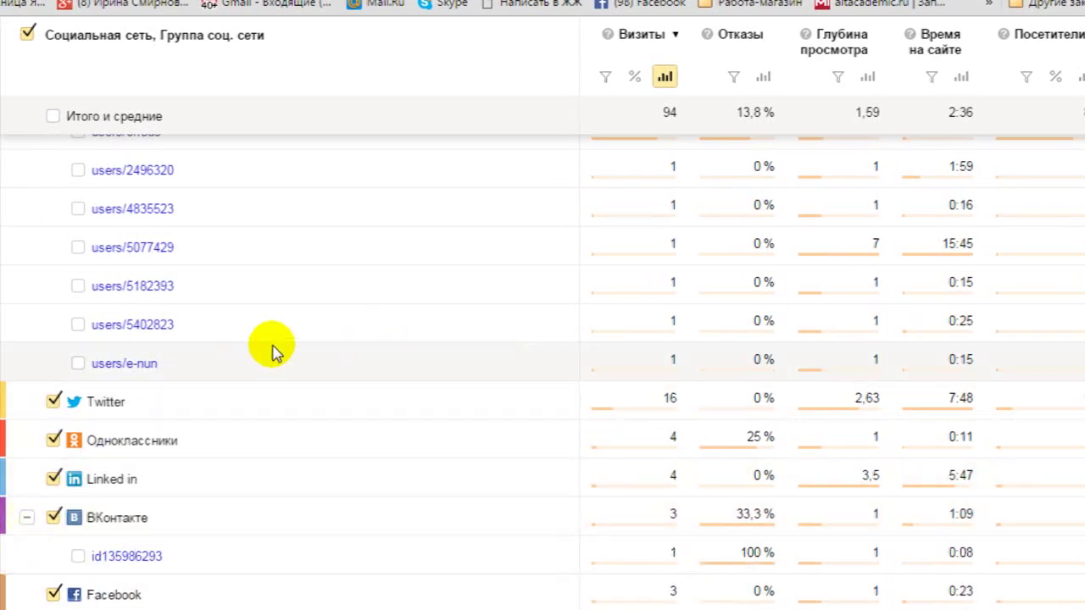
{"action": "scroll", "coordinate": [273, 349], "scroll_direction": "down", "scroll_amount": 1}
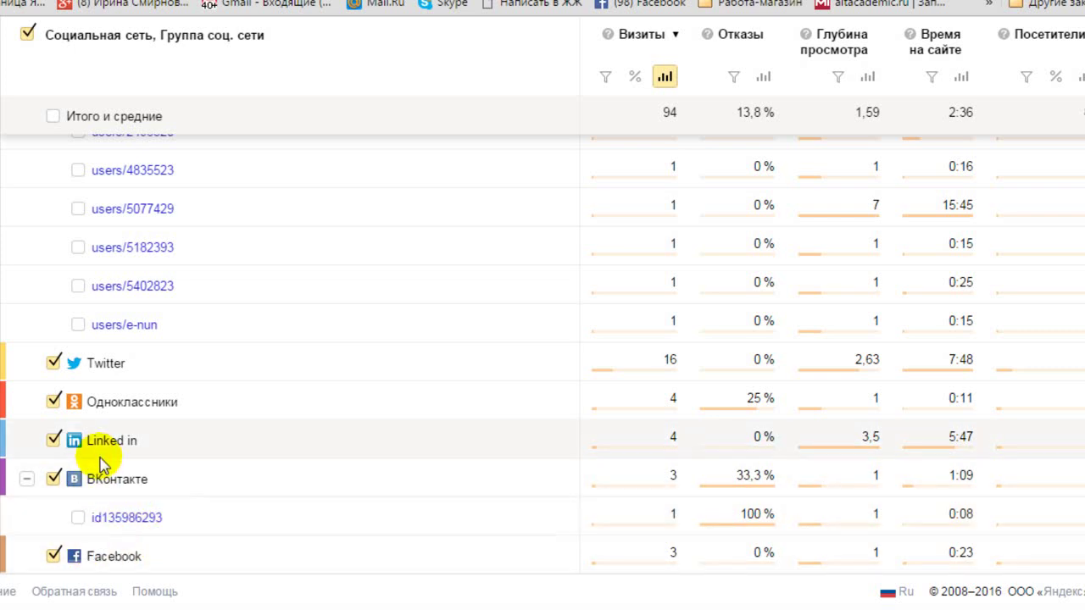
{"action": "scroll", "coordinate": [325, 381], "scroll_direction": "up", "scroll_amount": 5}
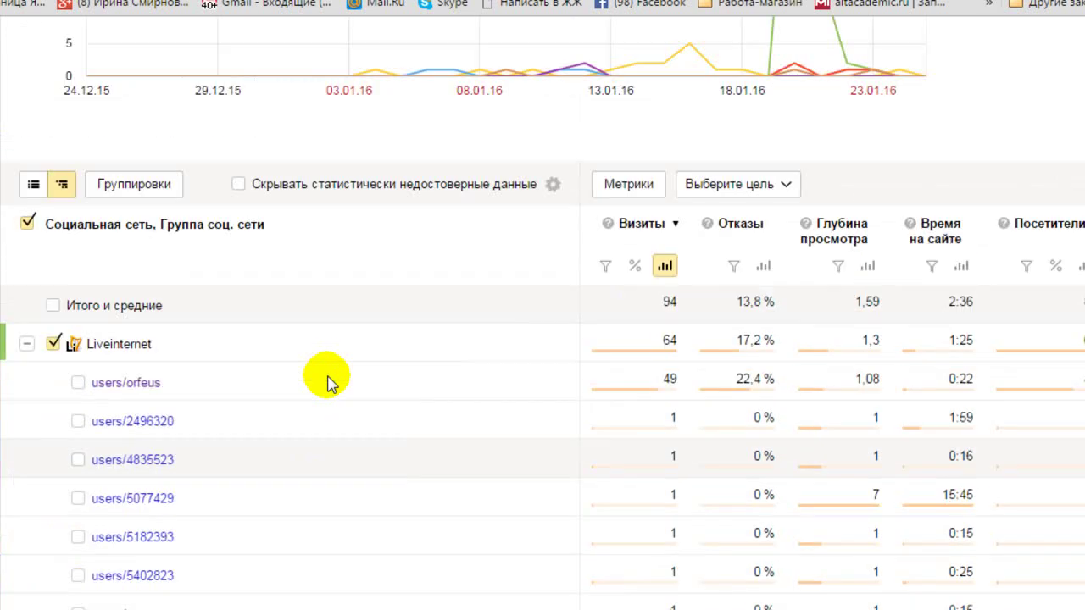
- Switch the social networks visits chart to a pie chart and inspect the Twitter and Одноклассники shares
{"action": "scroll", "coordinate": [327, 377], "scroll_direction": "up", "scroll_amount": 5}
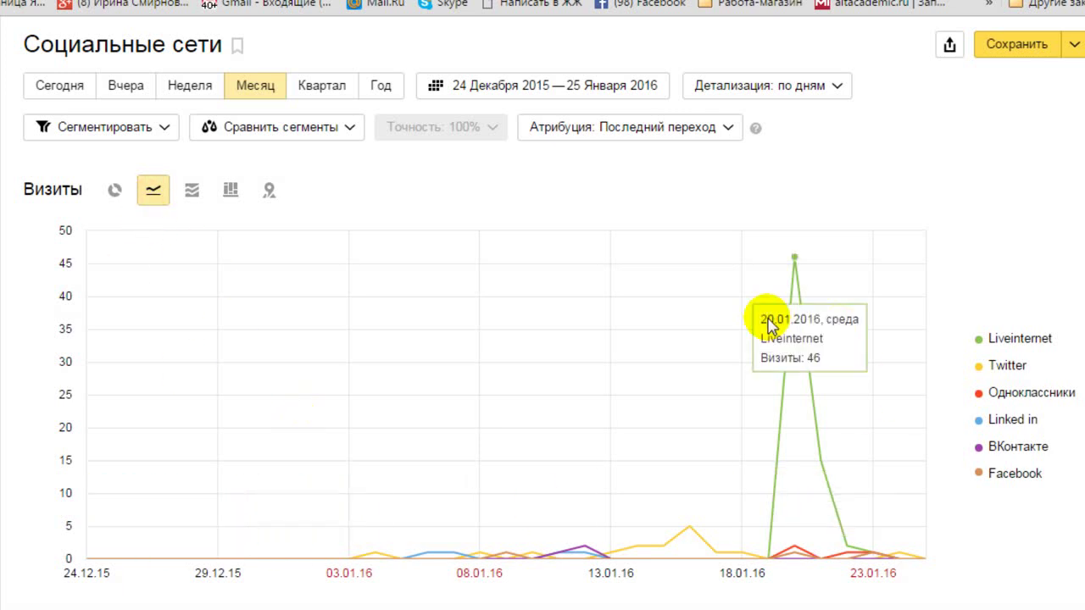
{"action": "left_click", "coordinate": [115, 189]}
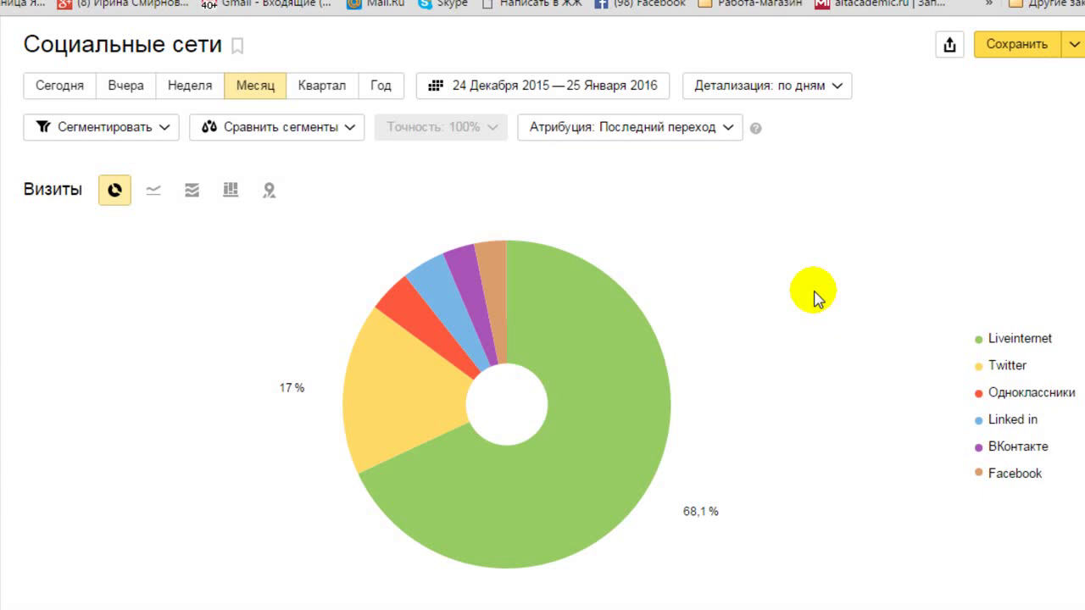
{"action": "mouse_move", "coordinate": [366, 398]}
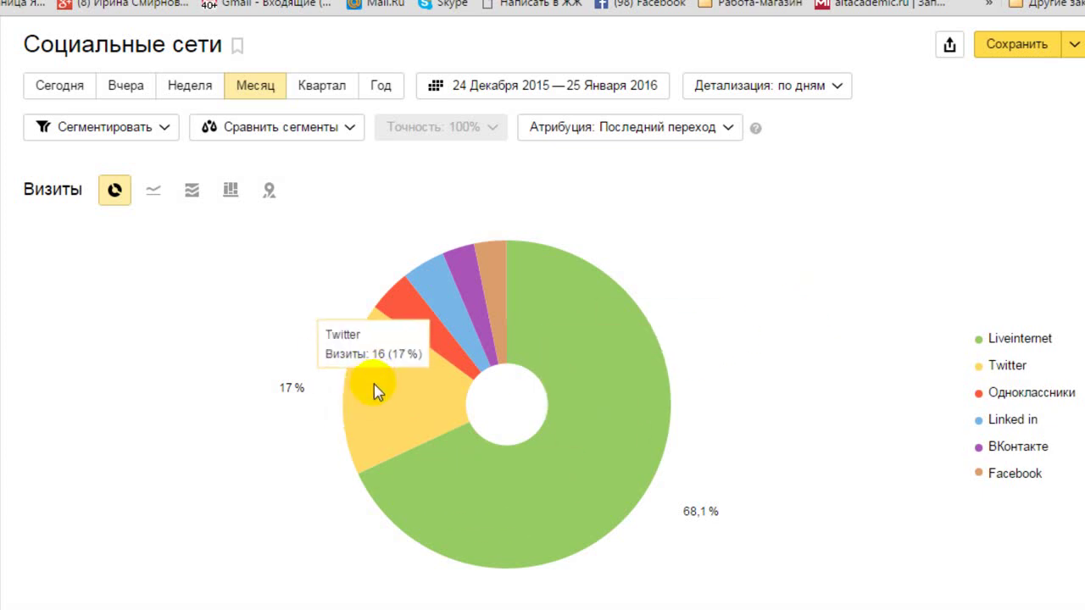
{"action": "mouse_move", "coordinate": [396, 298]}
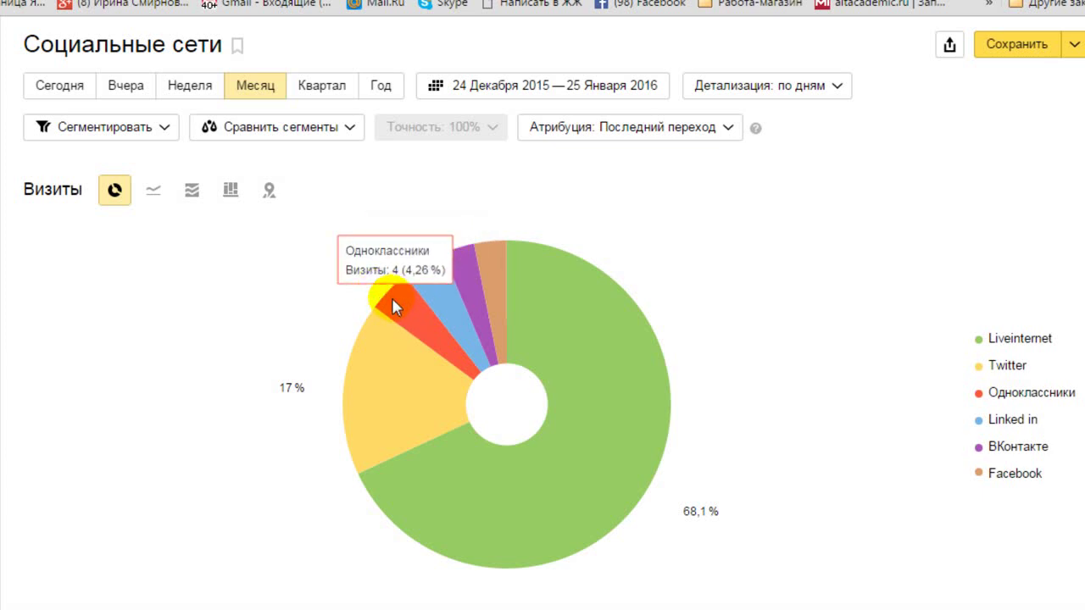
{"action": "mouse_move", "coordinate": [365, 319]}
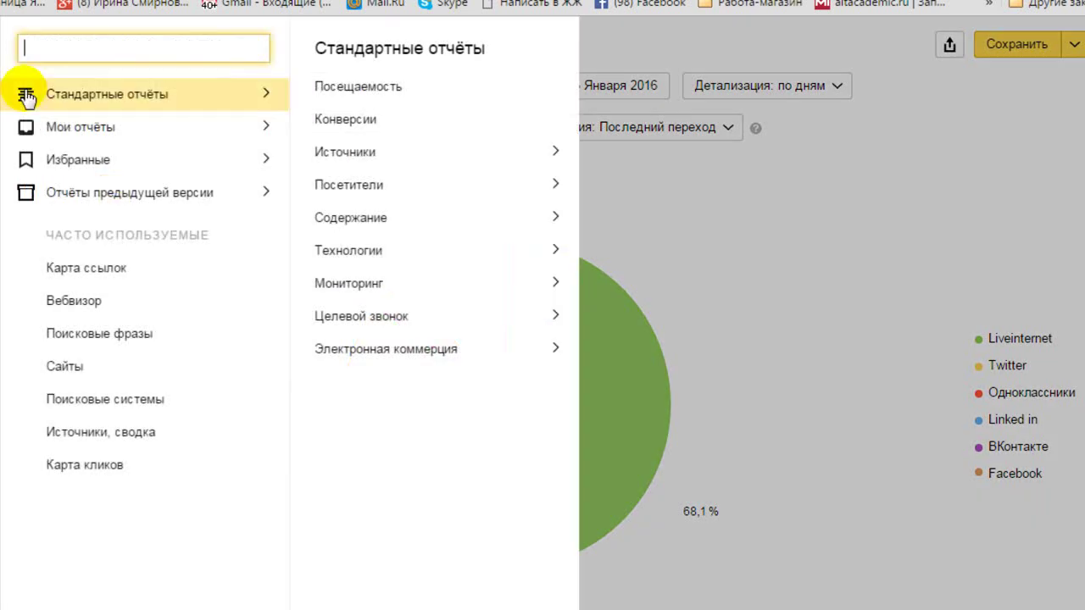
- Look through the Источники and Посетители standard reports, open the Возраст report, and inspect the 45 лет и старше share
{"action": "mouse_move", "coordinate": [346, 163]}
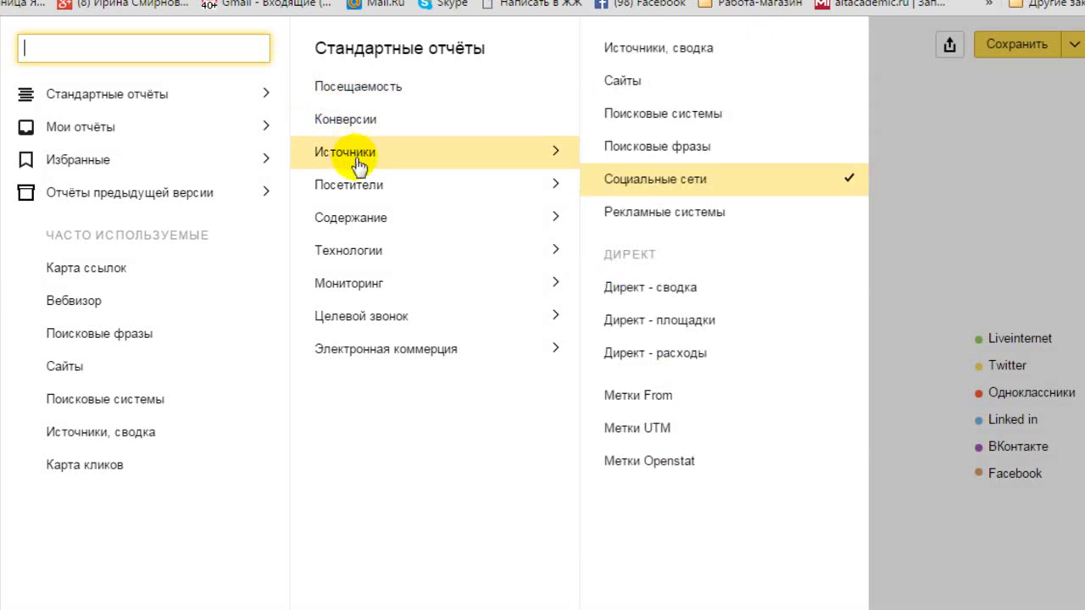
{"action": "mouse_move", "coordinate": [363, 190]}
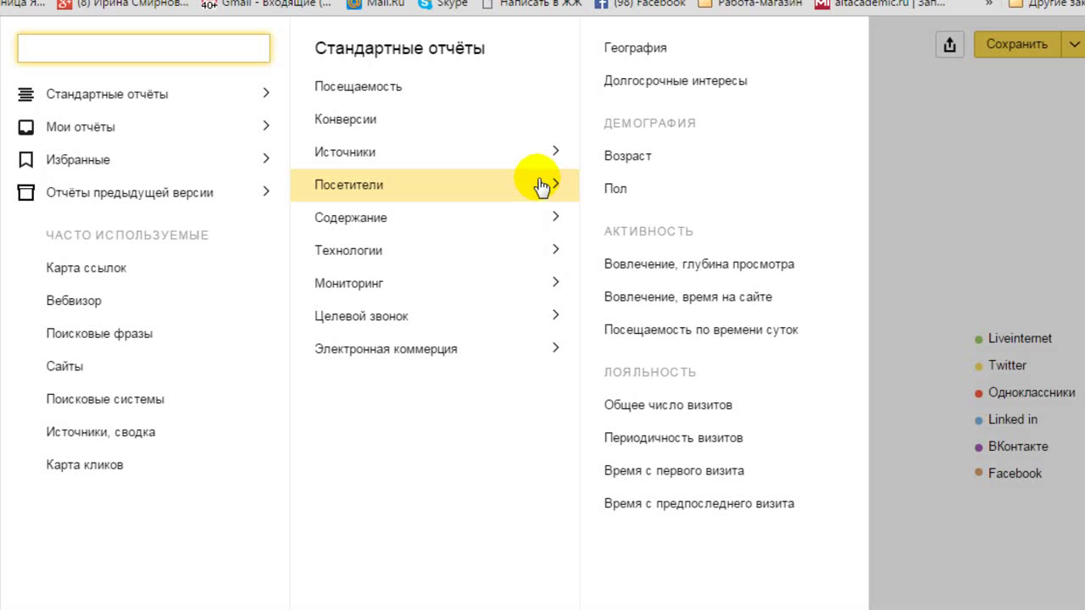
{"action": "left_click", "coordinate": [628, 156]}
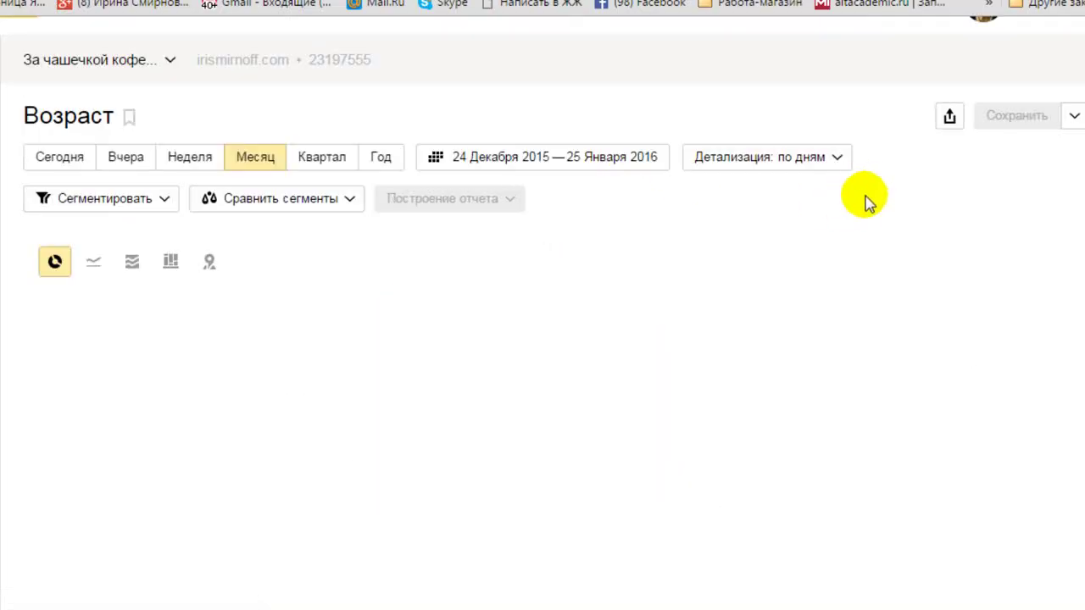
{"action": "scroll", "coordinate": [833, 189], "scroll_direction": "down", "scroll_amount": 2}
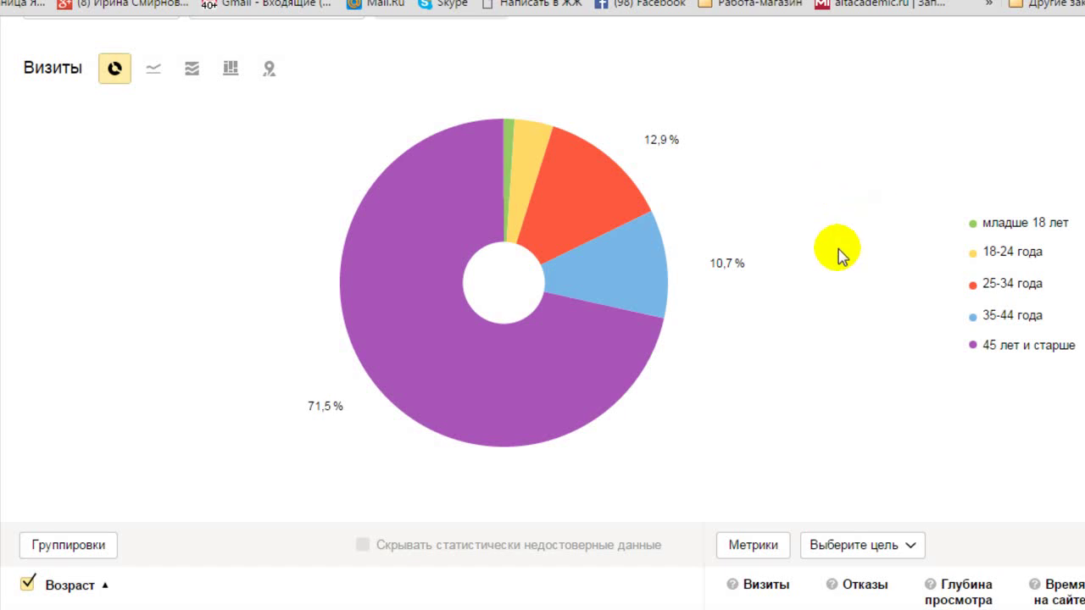
{"action": "mouse_move", "coordinate": [536, 383]}
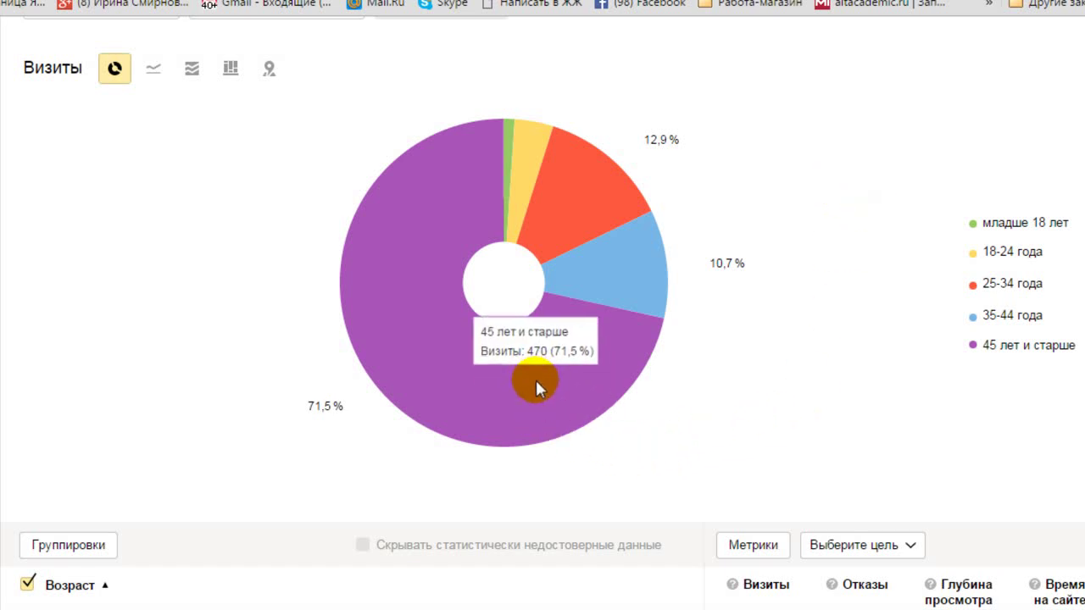